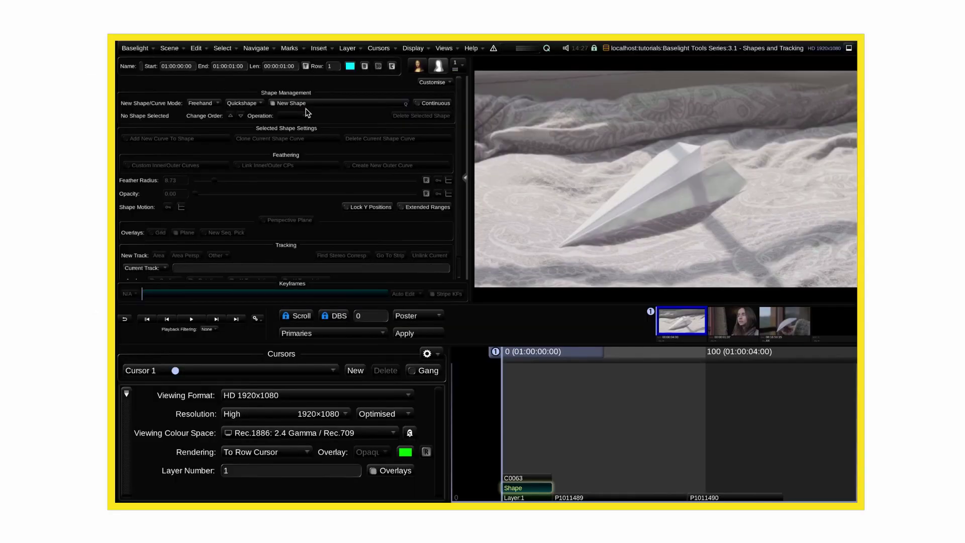
Draw a freehand shape around the paper plane and pull a control point into the notch between its wings
{"action": "left_click", "coordinate": [202, 103]}
{"action": "left_click", "coordinate": [209, 119]}
{"action": "left_click", "coordinate": [630, 161]}
{"action": "left_click", "coordinate": [749, 186]}
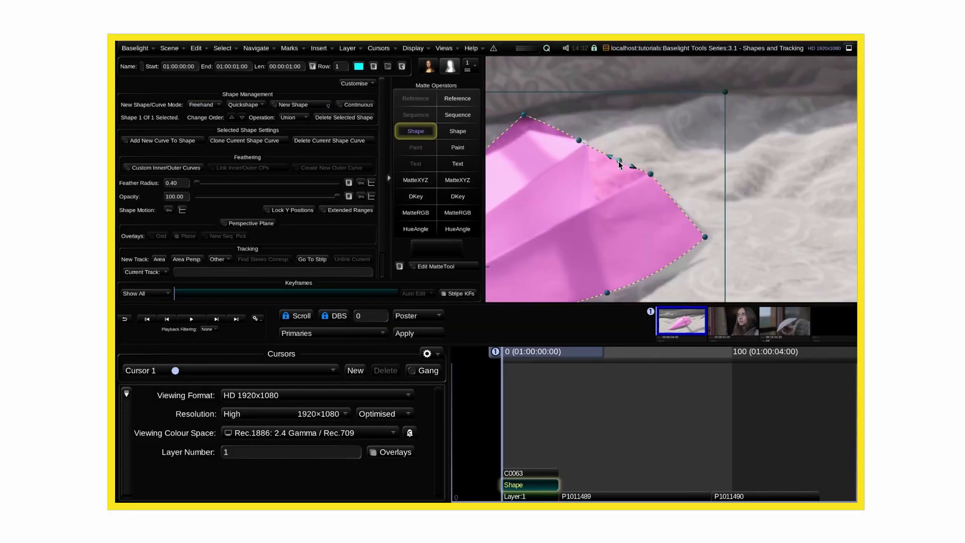
{"action": "left_click_drag", "start_coordinate": [618, 162], "coordinate": [591, 206]}
{"action": "key", "text": "f"}
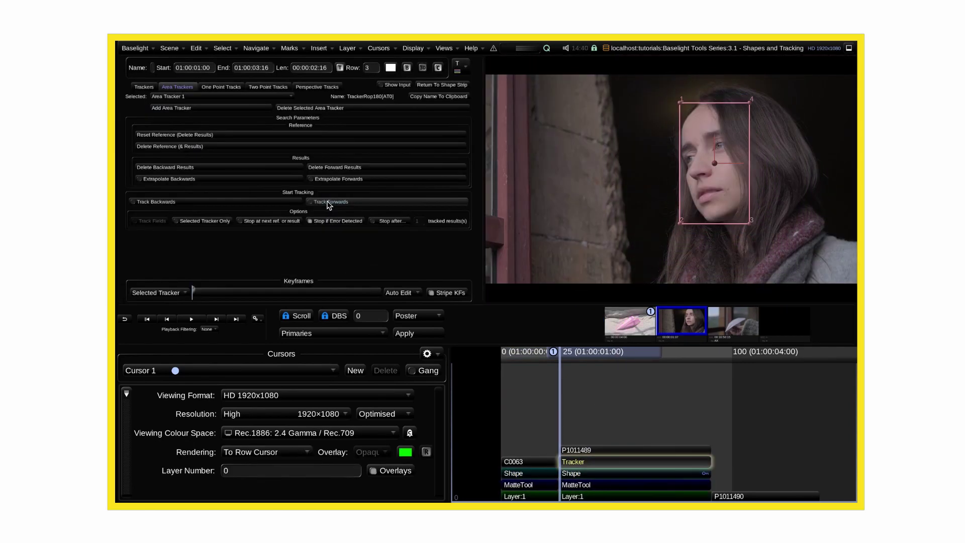
Run the area tracker on the woman's face forwards through the shot
{"action": "left_click", "coordinate": [328, 202]}
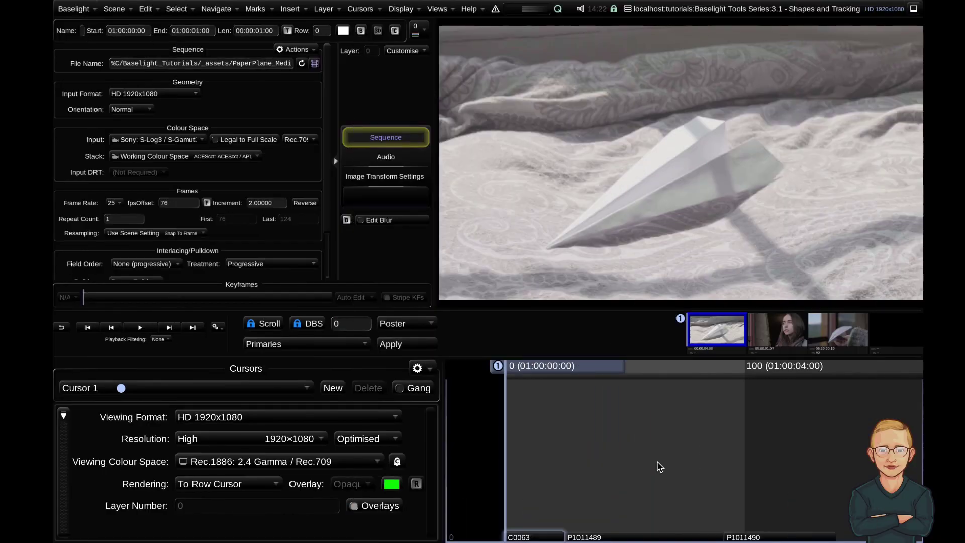
Insert a layer with a Shape strip on the C0063 shot and open its grade and shape strips in turn
{"action": "left_click", "coordinate": [559, 518]}
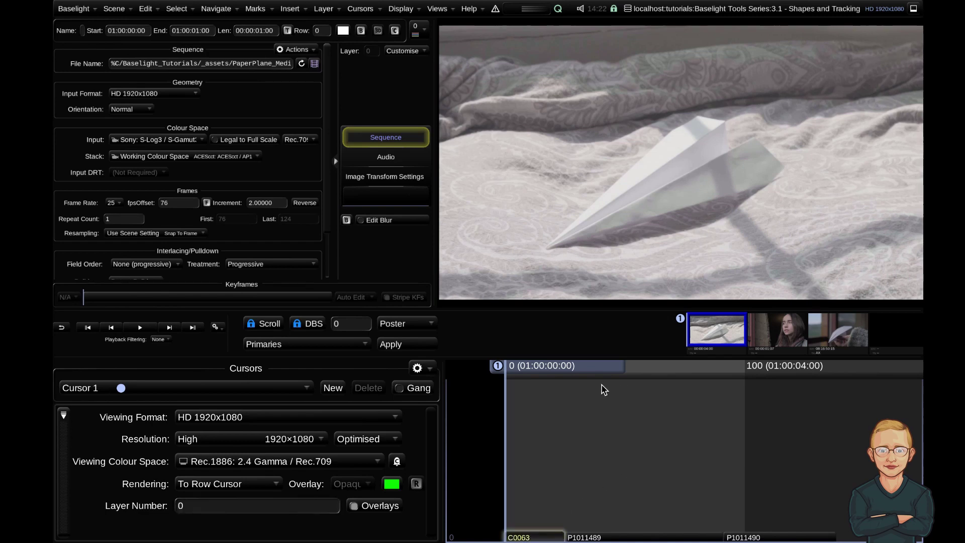
{"action": "key", "text": "s"}
{"action": "left_click", "coordinate": [525, 537]}
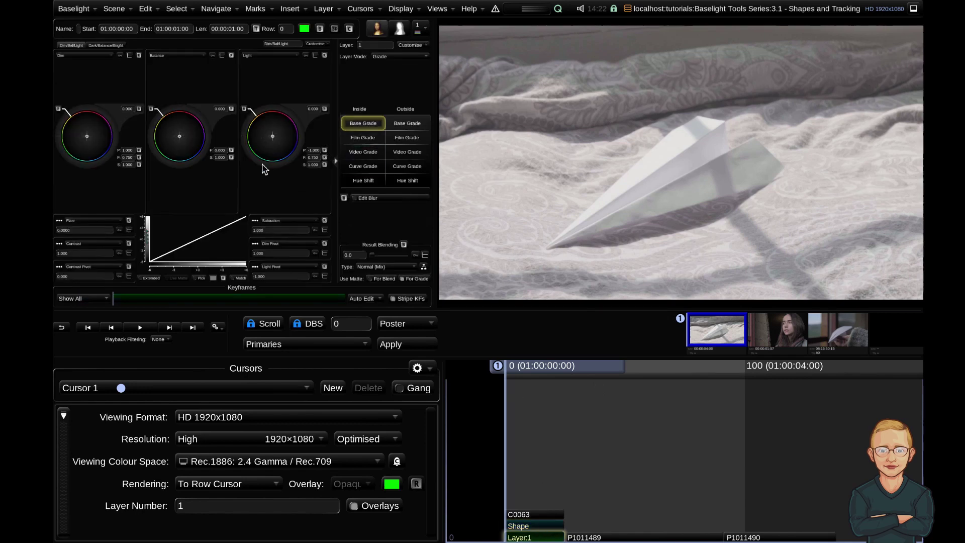
{"action": "left_click", "coordinate": [527, 526]}
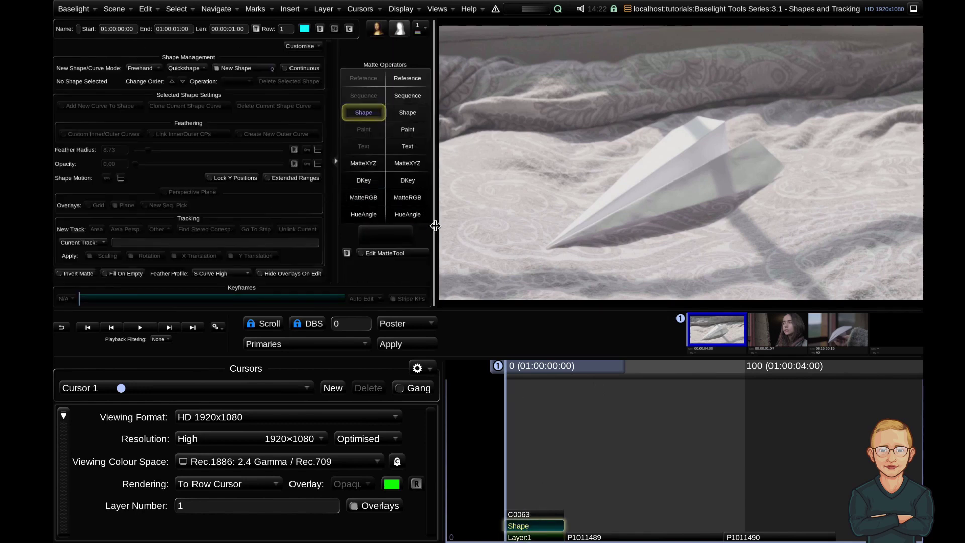
{"action": "left_click", "coordinate": [551, 516]}
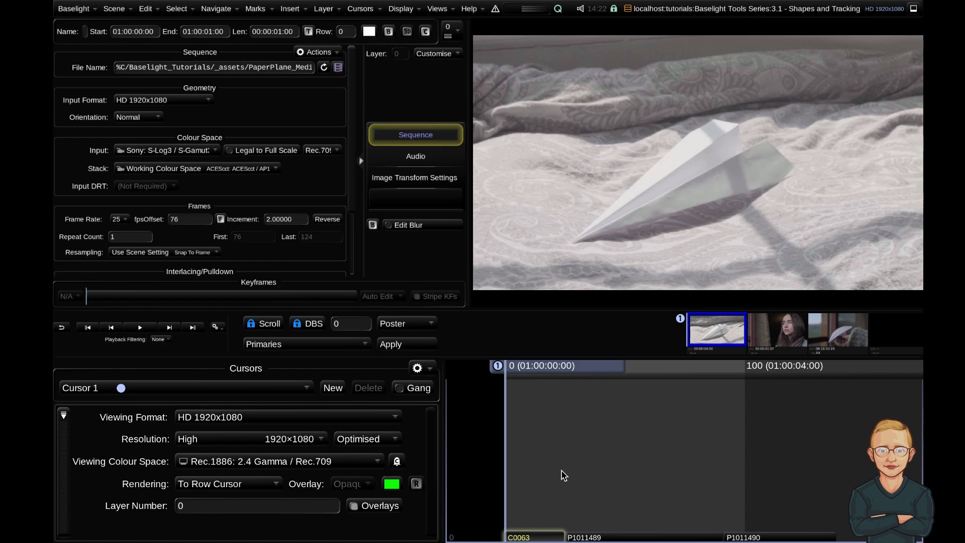
Insert a primary grade layer on the C0063 shot and push its Balance towards magenta
{"action": "key", "text": "p"}
{"action": "left_click_drag", "start_coordinate": [195, 132], "coordinate": [838, 4]}
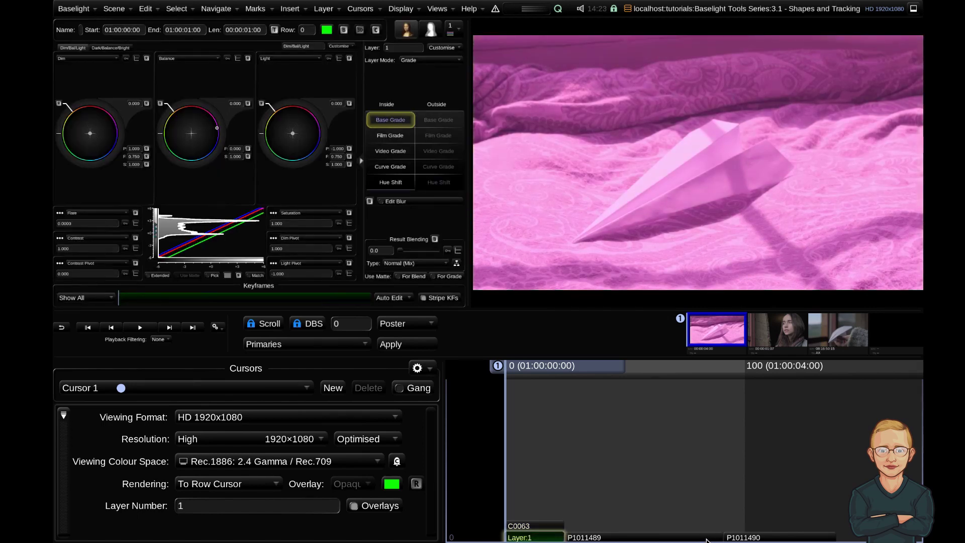
Add a Shape strip to the magenta grade layer and delete that strip again
{"action": "key", "text": "s"}
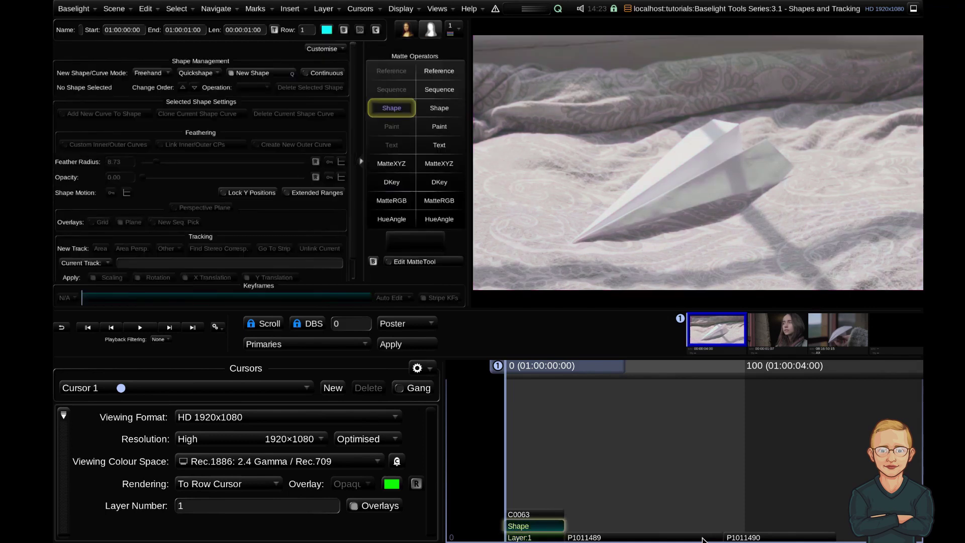
{"action": "left_click", "coordinate": [544, 538]}
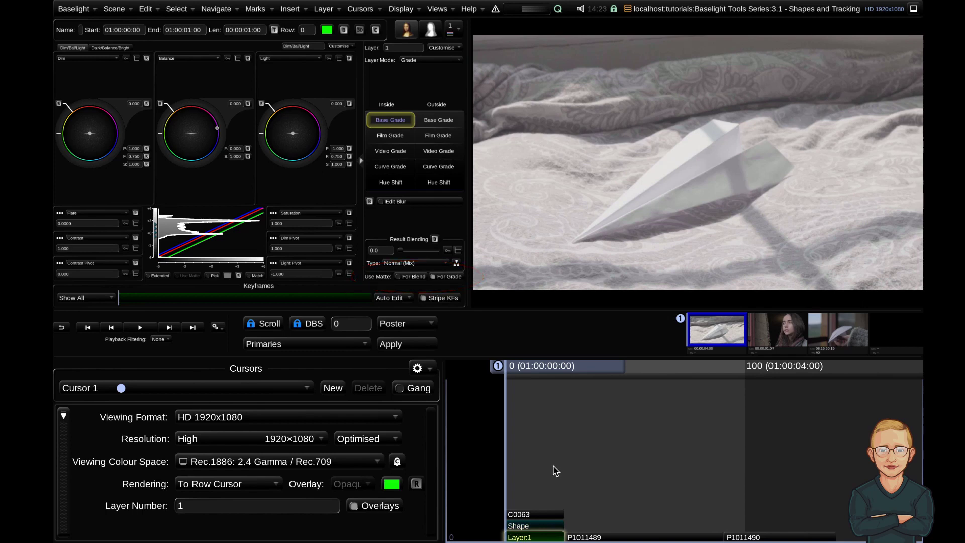
{"action": "key", "text": "Up"}
{"action": "key", "text": "Delete"}
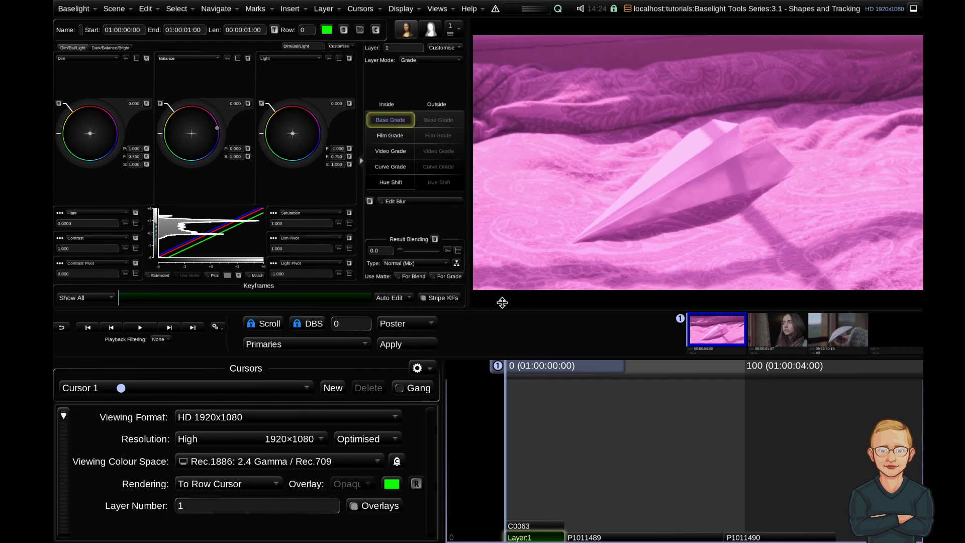
Insert a standalone Shape operator above the grade layer and enable the layer's matte use for the grade
{"action": "left_click", "coordinate": [300, 11]}
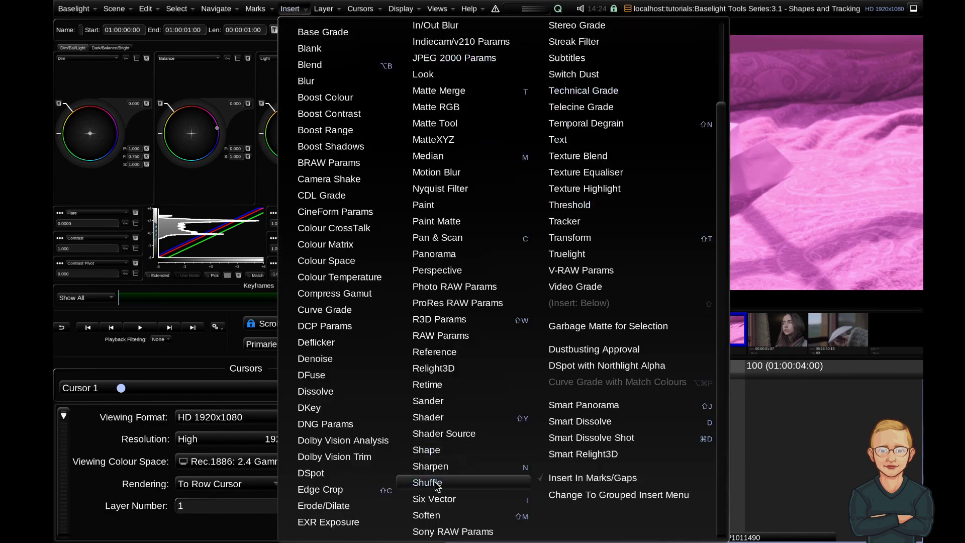
{"action": "left_click", "coordinate": [410, 448]}
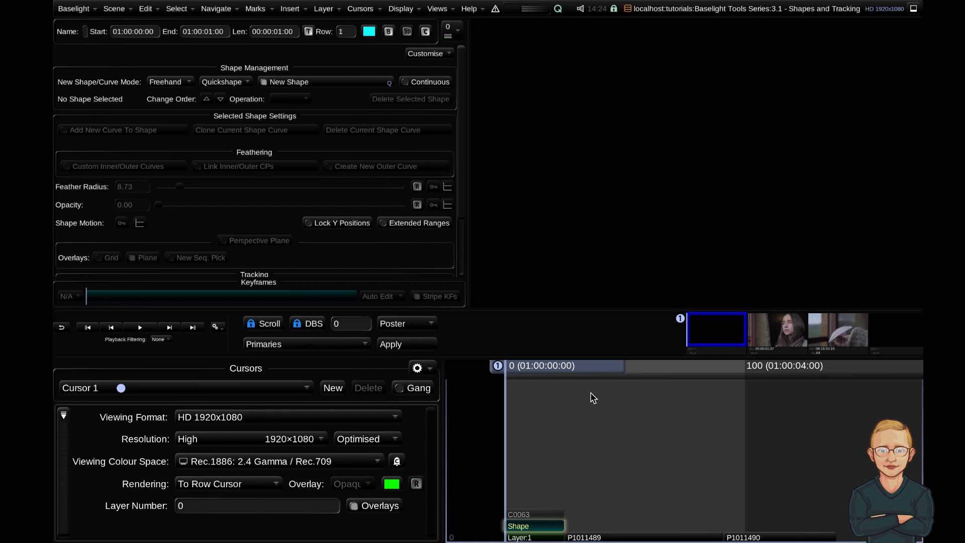
{"action": "left_click", "coordinate": [525, 536]}
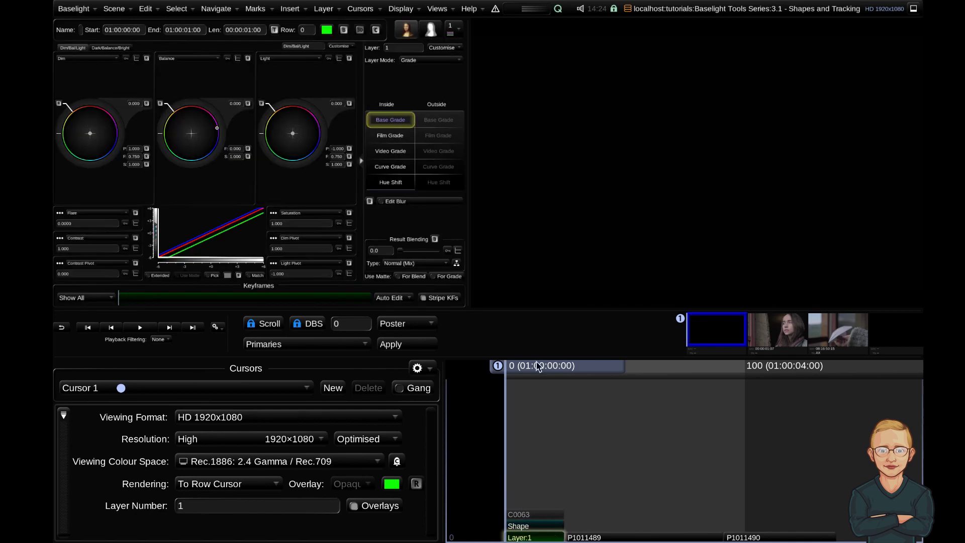
{"action": "left_click", "coordinate": [449, 277]}
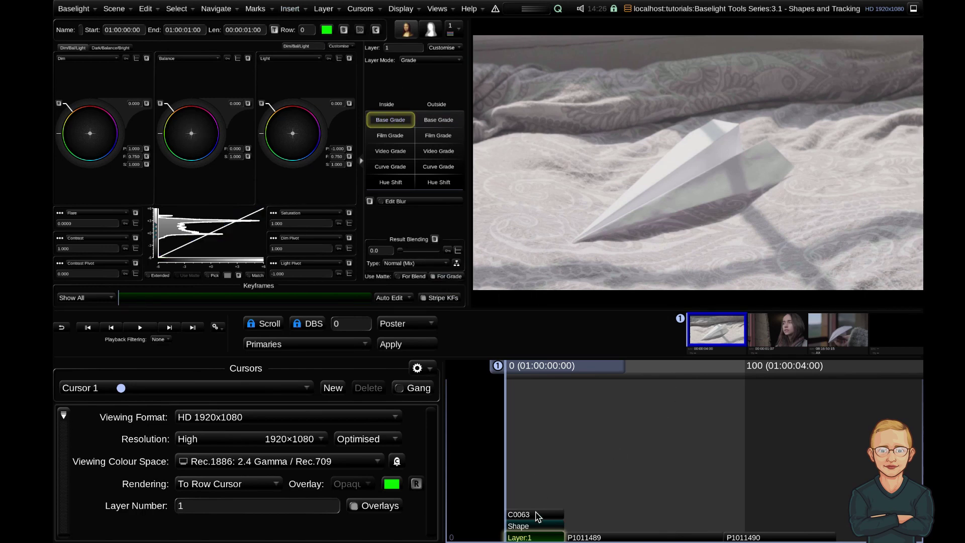
Open the Shape strip's settings, hide the matte operators list and set the new shape mode to Freehand
{"action": "left_click", "coordinate": [534, 526]}
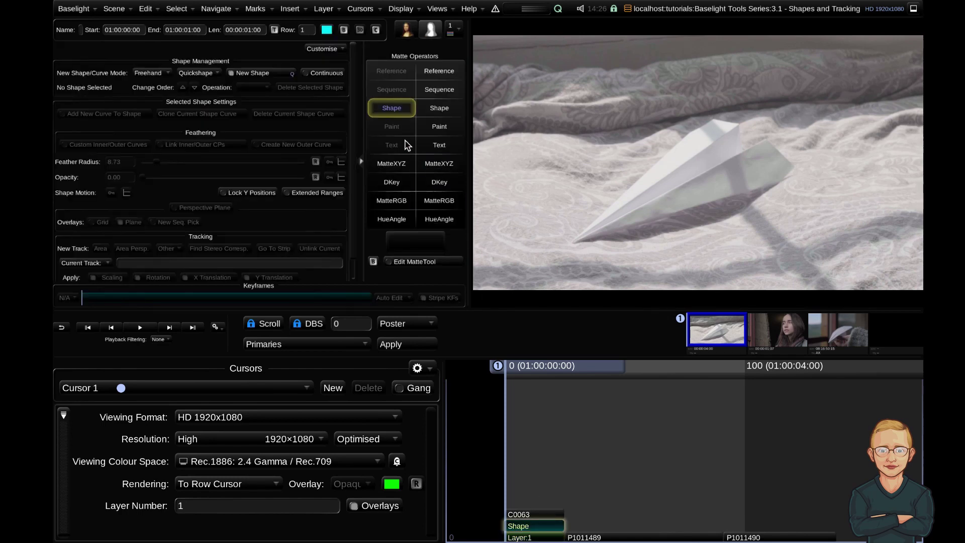
{"action": "left_click", "coordinate": [362, 165]}
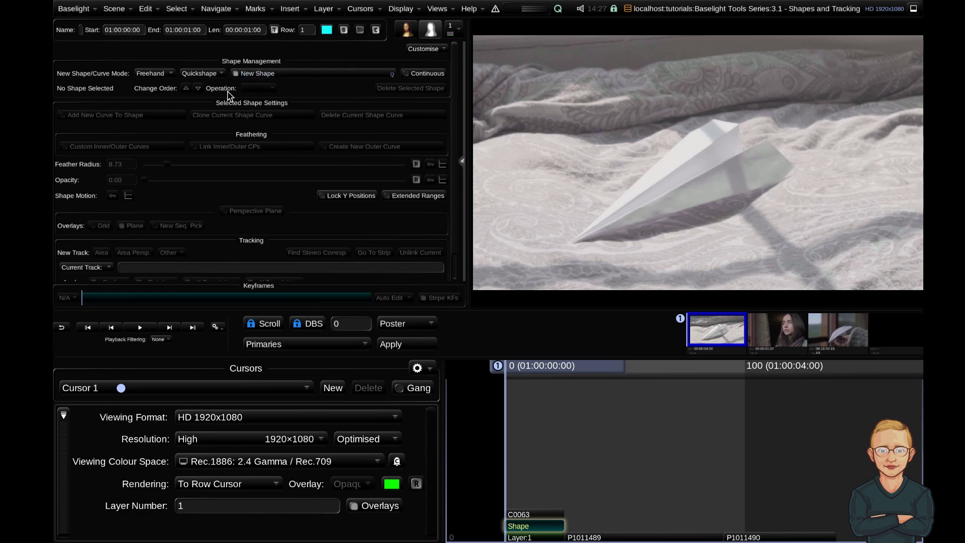
{"action": "left_click", "coordinate": [160, 75]}
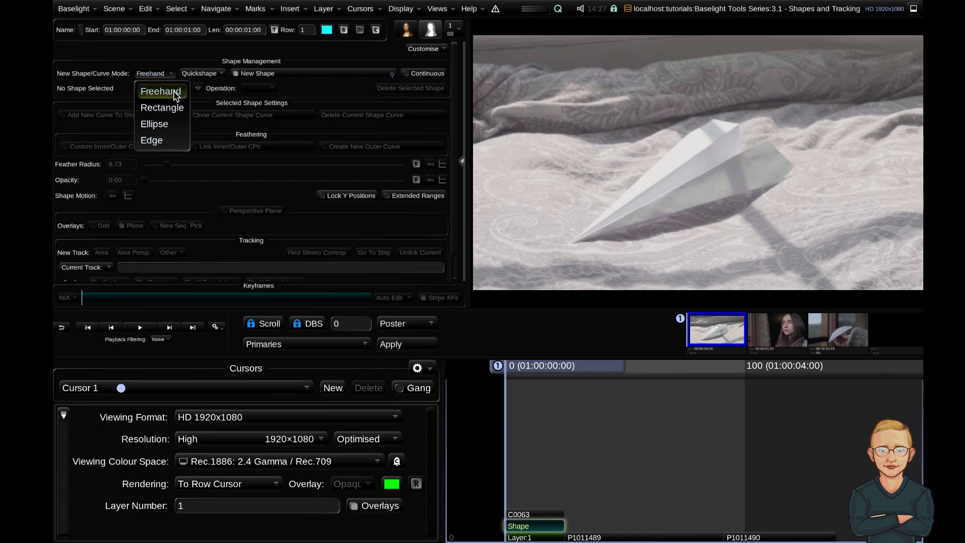
{"action": "left_click", "coordinate": [169, 94]}
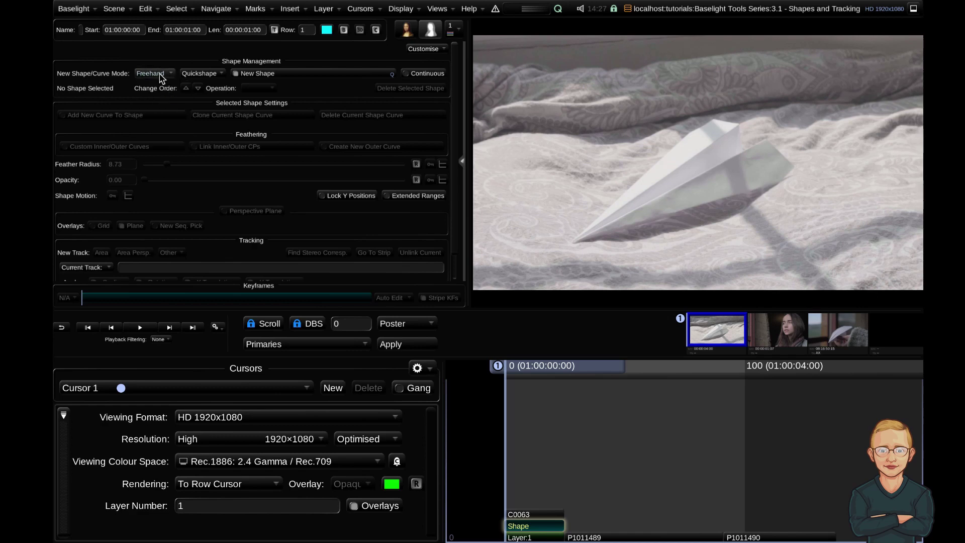
Draw a closed straight-edged shape around the paper plane, starting and ending at its nose
{"action": "left_click", "coordinate": [572, 241]}
{"action": "left_click", "coordinate": [690, 133]}
{"action": "left_click", "coordinate": [711, 119]}
{"action": "left_click", "coordinate": [770, 144]}
{"action": "left_click", "coordinate": [793, 168]}
{"action": "left_click", "coordinate": [575, 241]}
{"action": "left_click", "coordinate": [573, 240]}
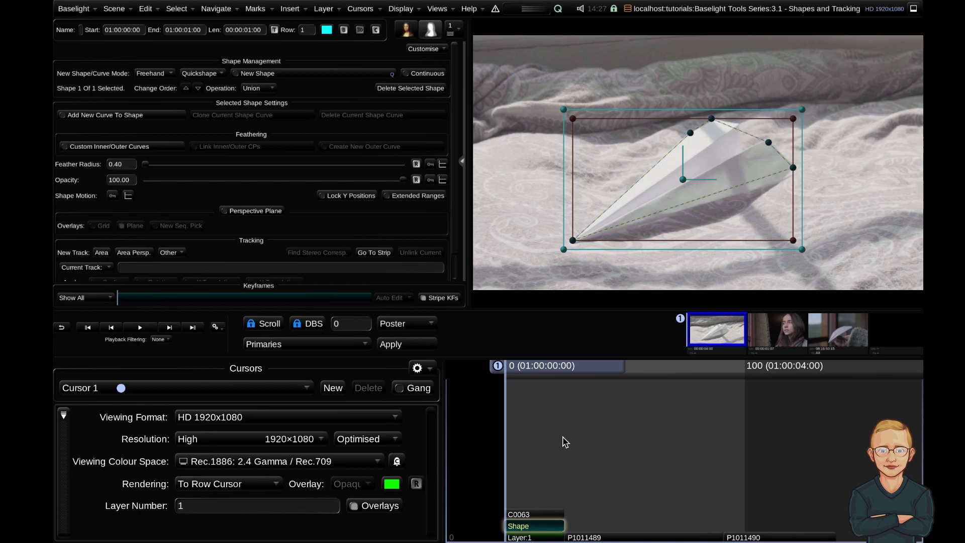
Push the Balance of Layer 1's Base Grade towards magenta to tint the area inside the shape
{"action": "key", "text": "Down"}
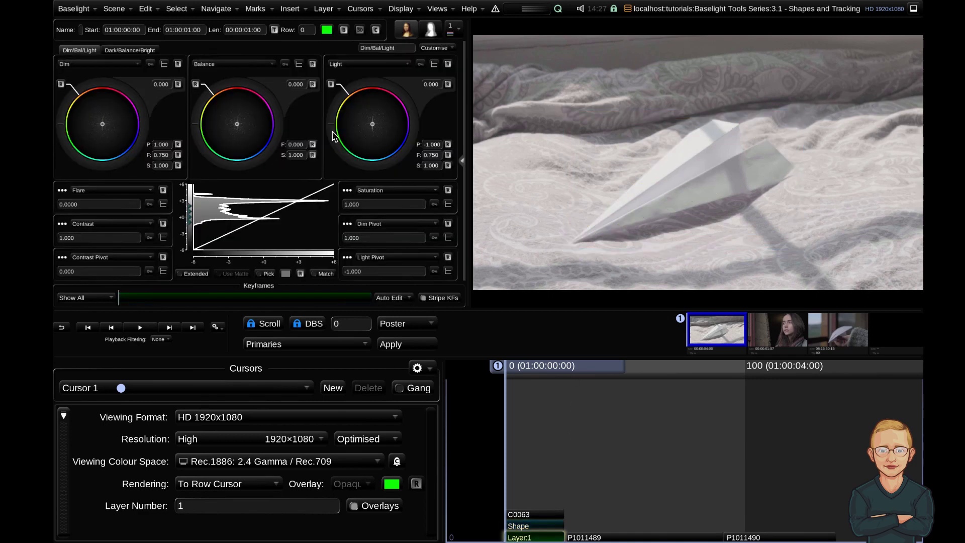
{"action": "left_click_drag", "start_coordinate": [237, 124], "coordinate": [898, 3]}
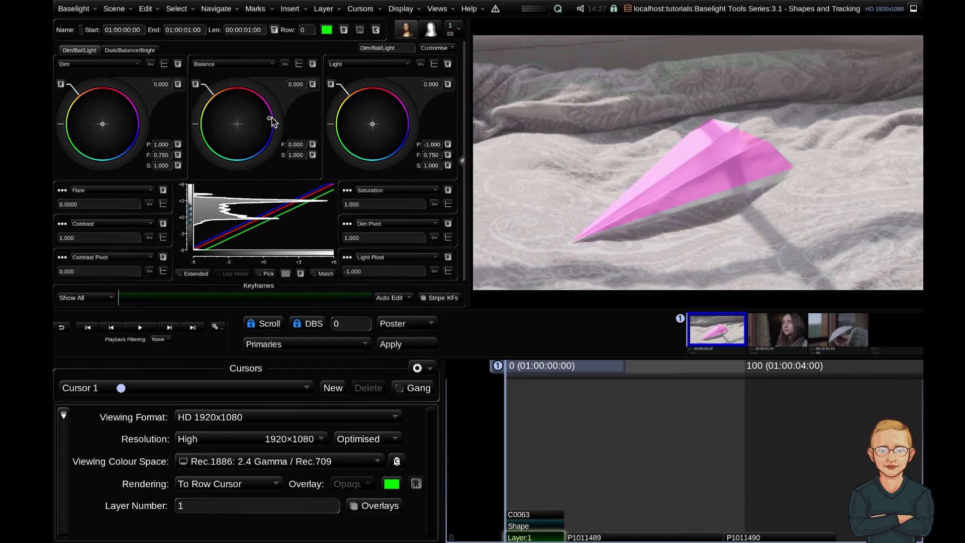
{"action": "left_click_drag", "start_coordinate": [271, 118], "coordinate": [417, 45]}
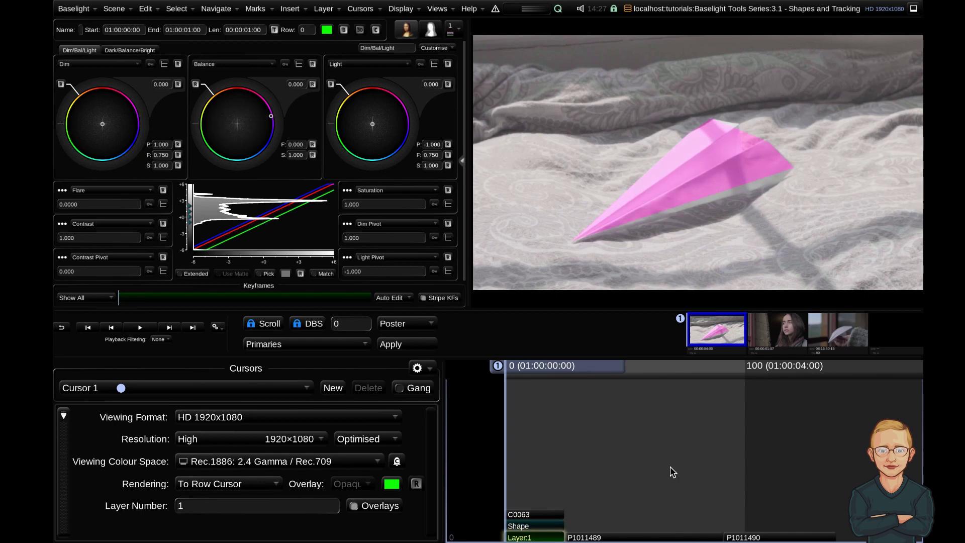
Scale the plane shape by its bounding box and adjust its points to fit the plane's outline
{"action": "key", "text": "Up"}
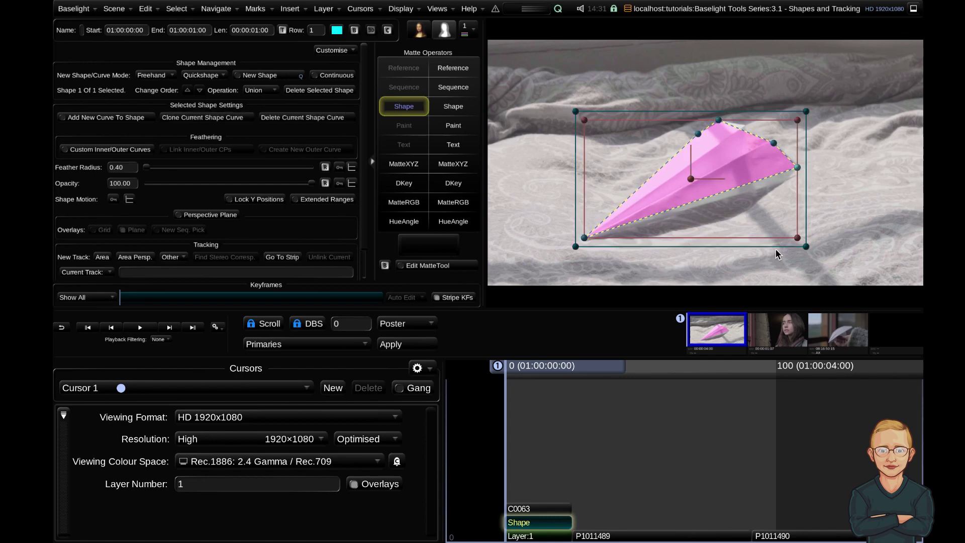
{"action": "mouse_move", "coordinate": [806, 246]}
{"action": "left_mouse_down"}
{"action": "mouse_move", "coordinate": [813, 264]}
{"action": "mouse_move", "coordinate": [803, 255]}
{"action": "left_mouse_up"}
{"action": "left_click", "coordinate": [788, 159]}
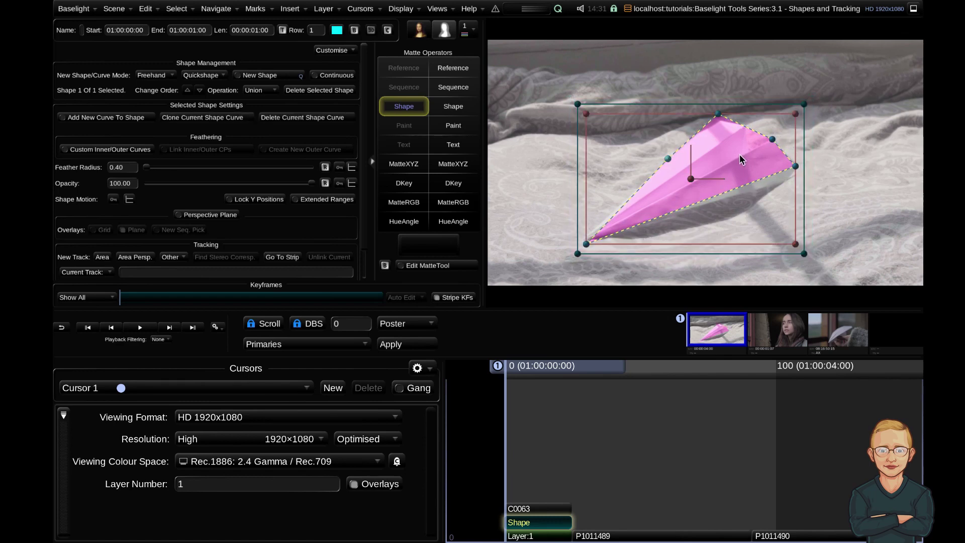
Add a control point on the shape's lower edge and adjust its position and tangent to follow the wing
{"action": "left_click", "coordinate": [735, 191]}
{"action": "left_click_drag", "start_coordinate": [753, 187], "coordinate": [753, 194]}
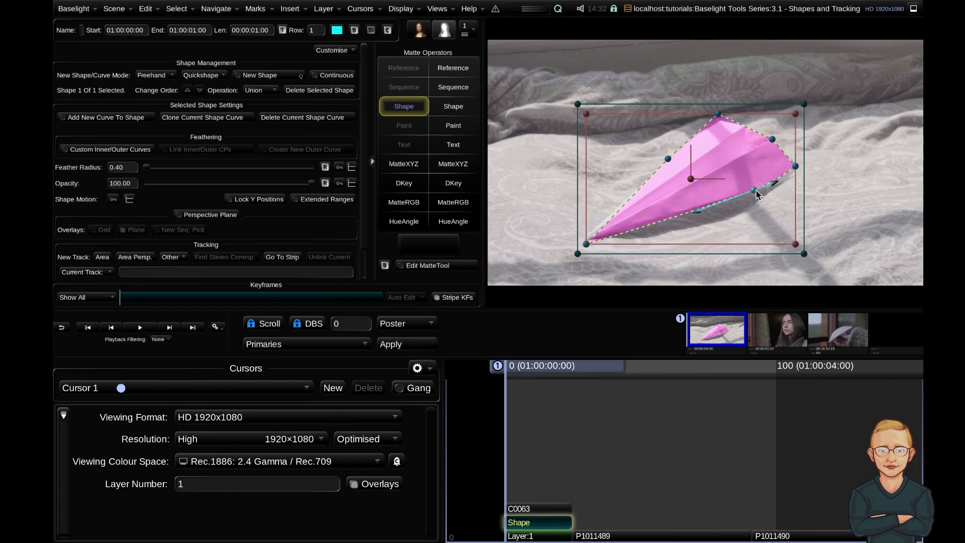
{"action": "left_click_drag", "start_coordinate": [698, 216], "coordinate": [725, 202]}
Add control points at the upper wing's corner and in the notch between the wings, and refine the rear wing tip
{"action": "left_click", "coordinate": [742, 124]}
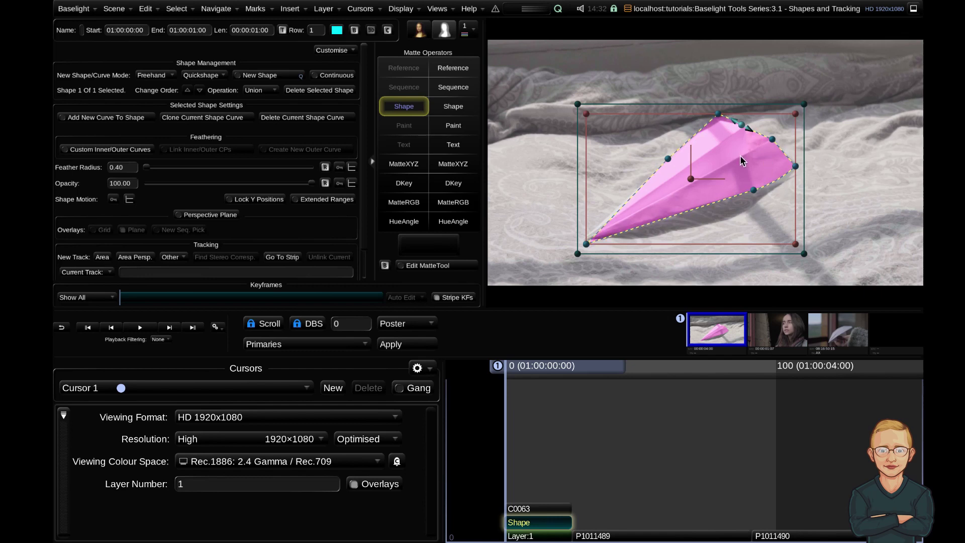
{"action": "scroll", "coordinate": [740, 156], "scroll_direction": "up", "scroll_amount": 3}
{"action": "left_click_drag", "start_coordinate": [803, 152], "coordinate": [606, 192]}
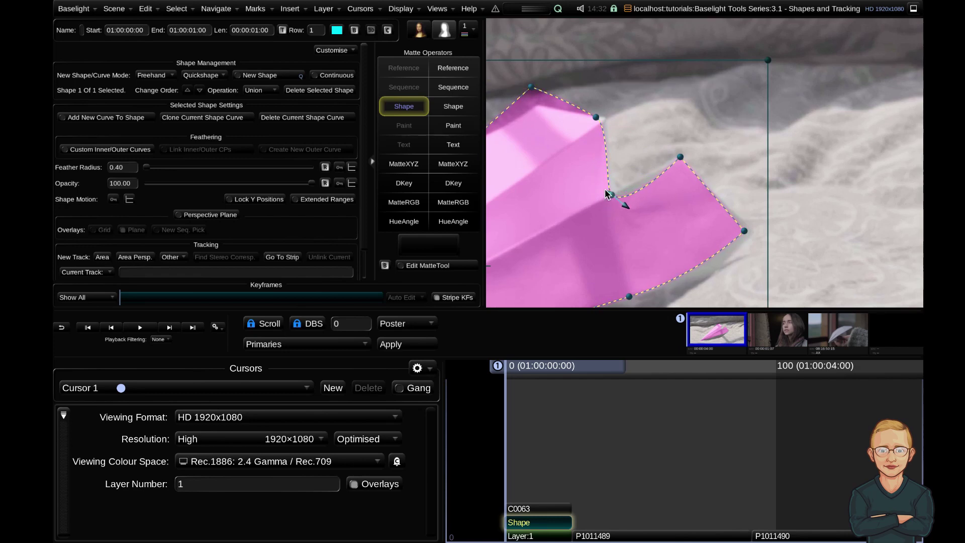
{"action": "left_click_drag", "start_coordinate": [679, 157], "coordinate": [677, 159]}
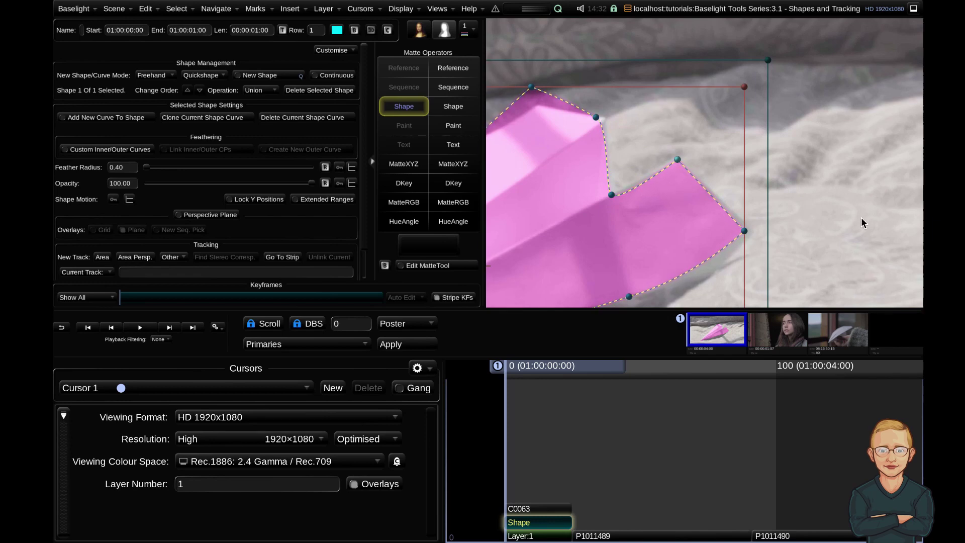
{"action": "key", "text": "f"}
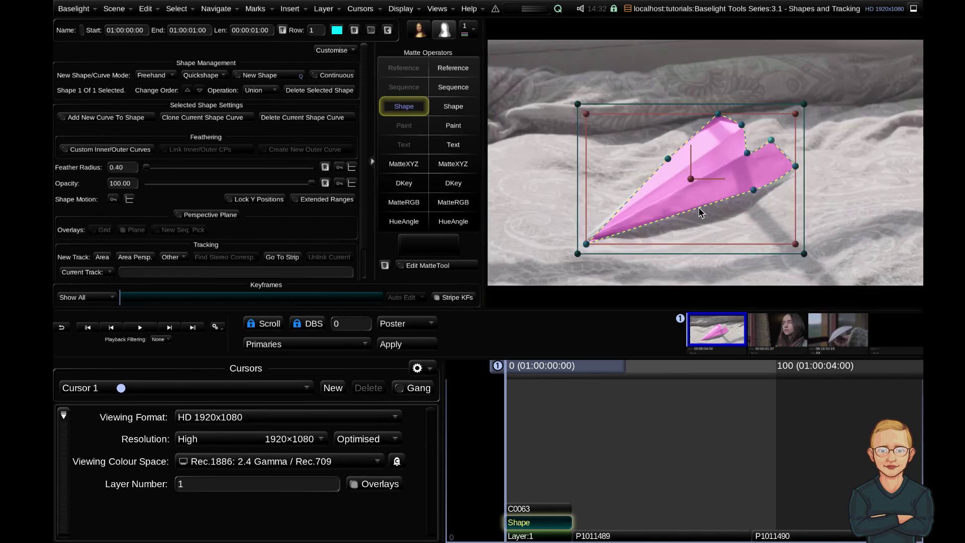
Pull a new control point out of the shape's lower edge and delete it again
{"action": "left_click_drag", "start_coordinate": [681, 217], "coordinate": [687, 253]}
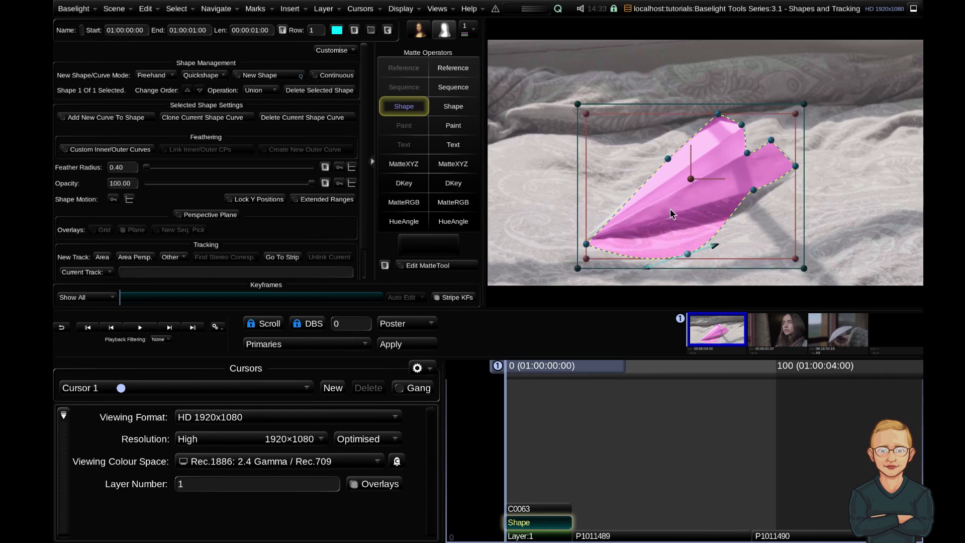
{"action": "left_click", "coordinate": [754, 191]}
{"action": "left_click", "coordinate": [687, 254]}
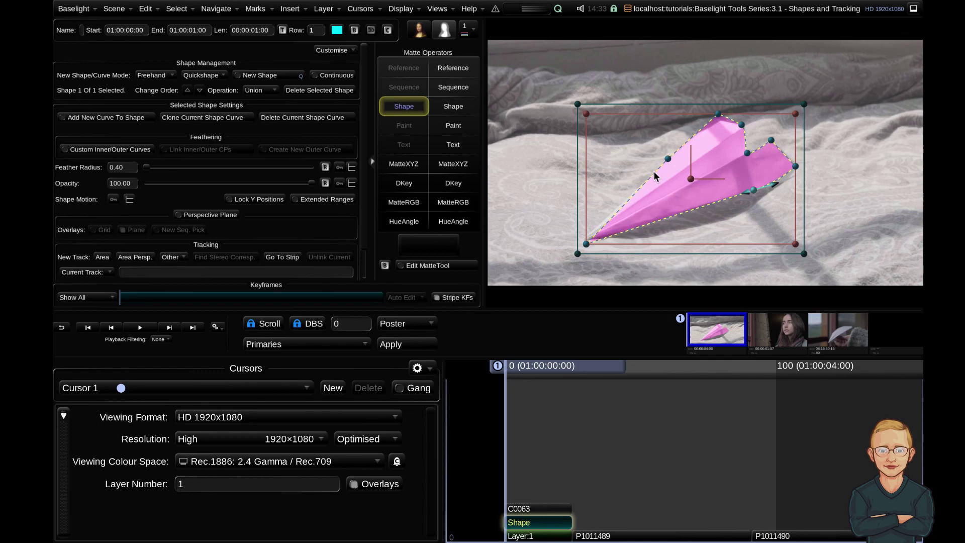
Move the shape's nose point onto the tip of the paper plane
{"action": "left_click_drag", "start_coordinate": [586, 243], "coordinate": [583, 239]}
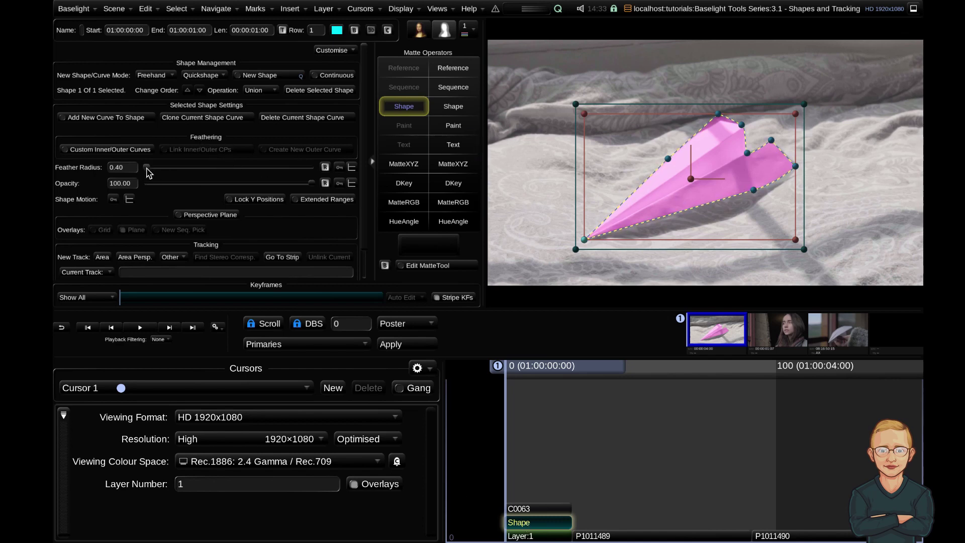
Raise the shape's feather radius to 27.85 and switch the viewer to the layer matte
{"action": "left_click_drag", "start_coordinate": [147, 169], "coordinate": [195, 170]}
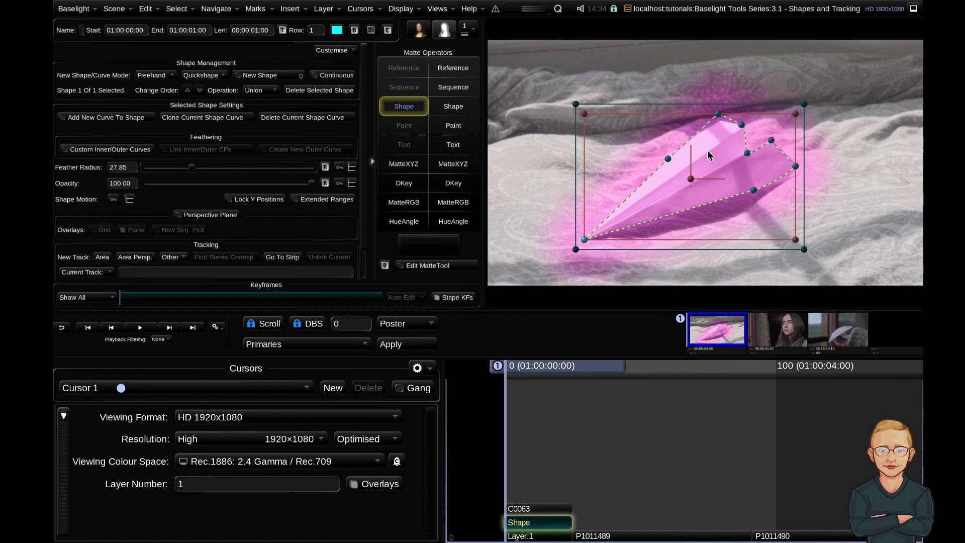
{"action": "key", "text": "m"}
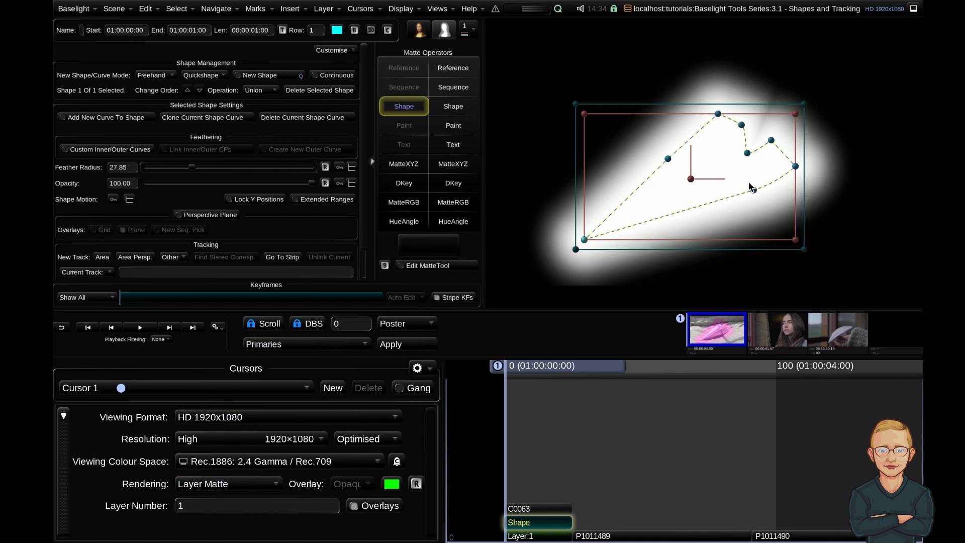
Compare the shape's matte in the Layer Matte, Layer Matte Overlay and Layer Matte Invert Overlay views, ending on Layer Matte Overlay
{"action": "key", "text": "m"}
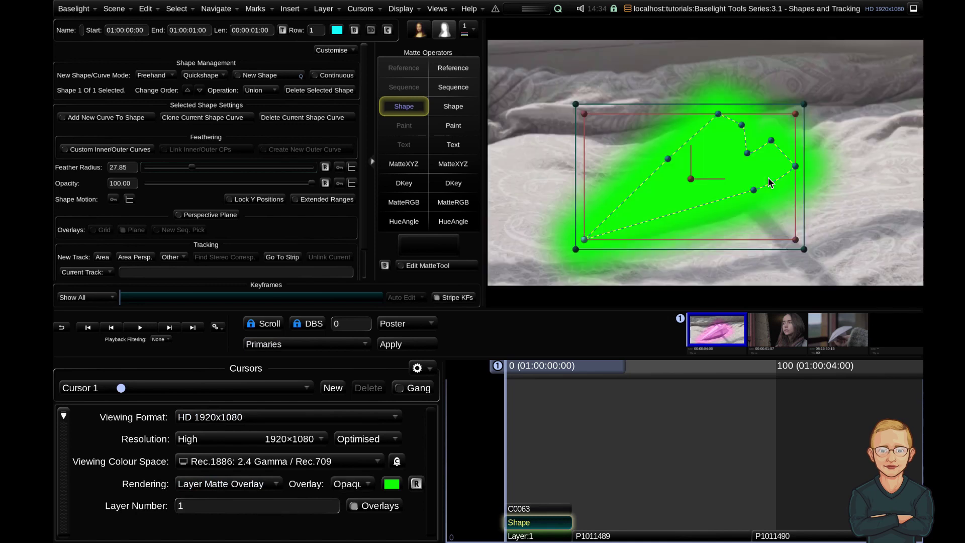
{"action": "key", "text": "m"}
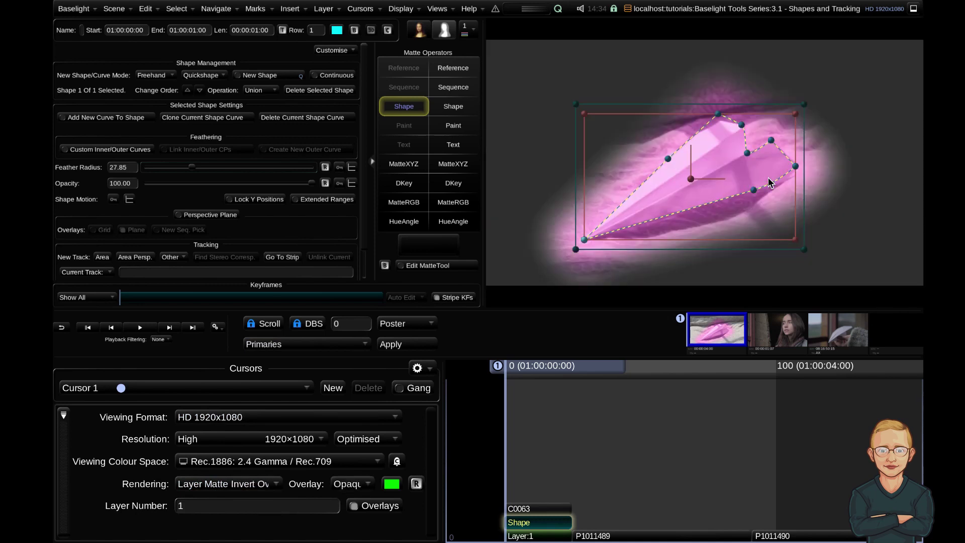
{"action": "key", "text": "m"}
{"action": "key", "text": "m"}
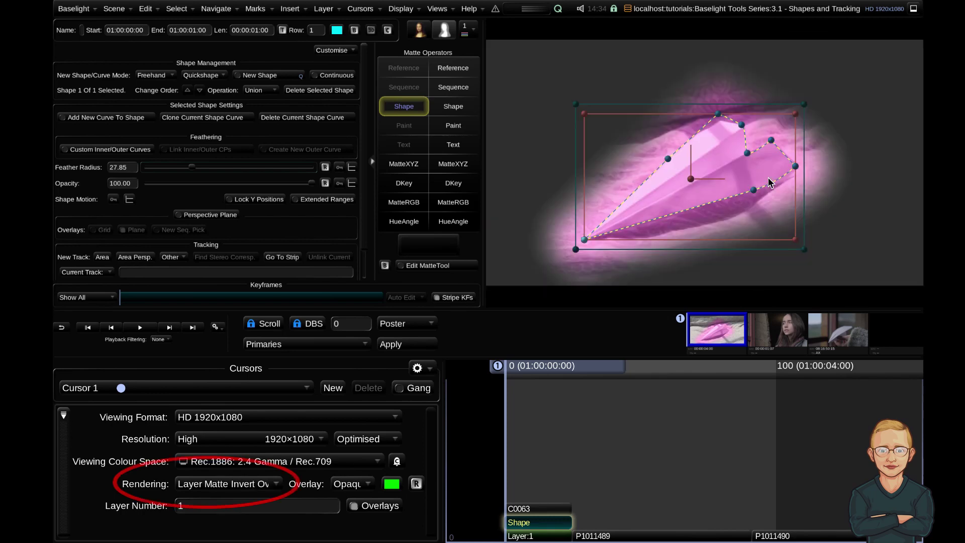
{"action": "key", "text": "m"}
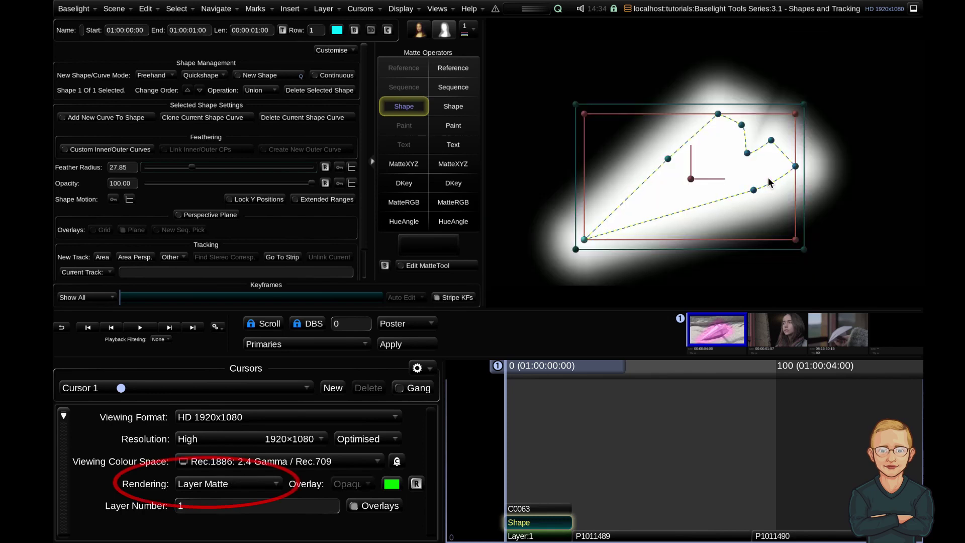
{"action": "key", "text": "m"}
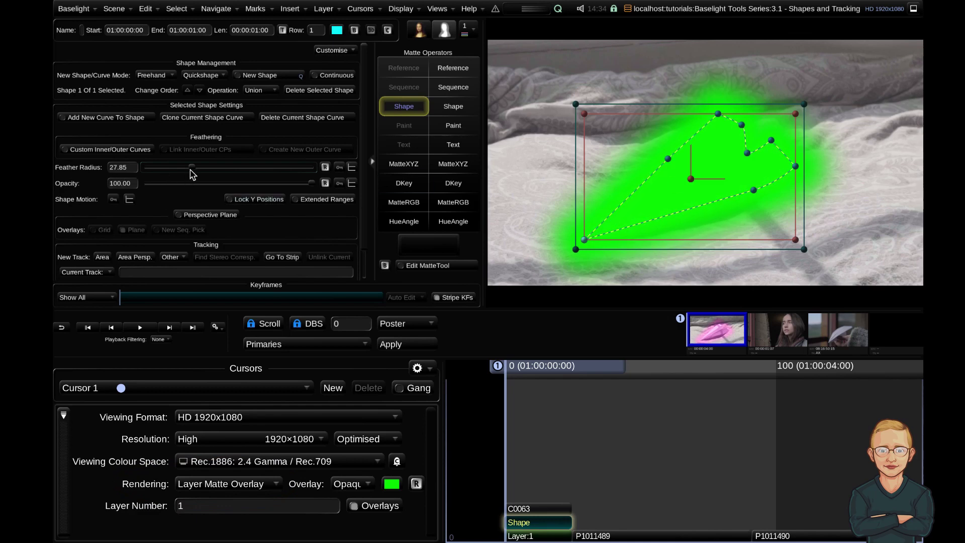
Try softer and tighter feathering on the paper plane's shape, settling on a feather radius of 18.84
{"action": "left_click_drag", "start_coordinate": [192, 168], "coordinate": [185, 172]}
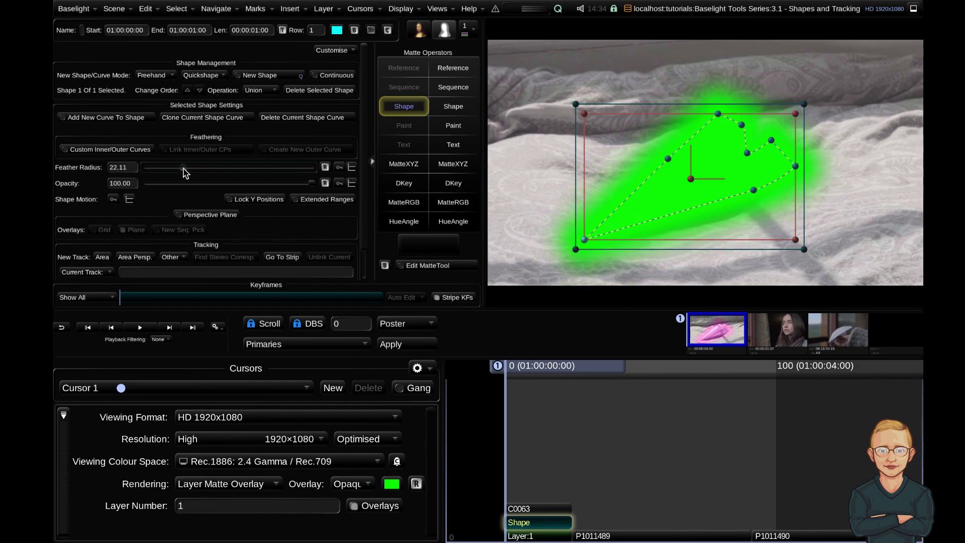
{"action": "left_click_drag", "start_coordinate": [185, 172], "coordinate": [239, 175]}
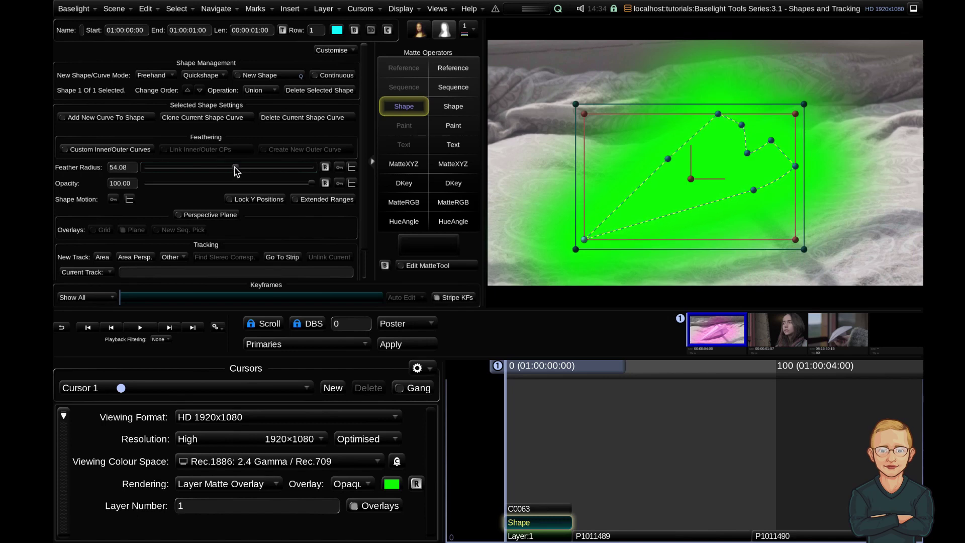
{"action": "left_click_drag", "start_coordinate": [235, 168], "coordinate": [175, 169]}
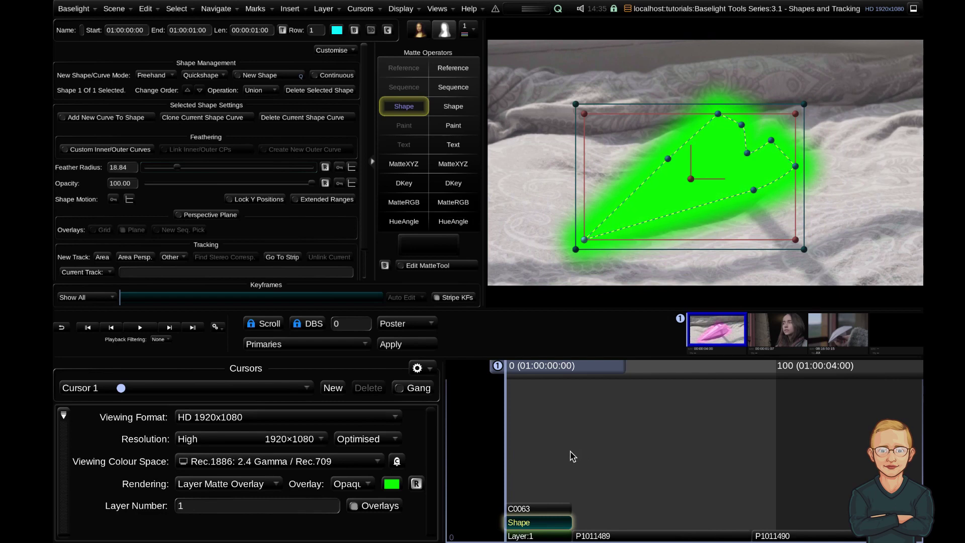
Add a MatteTool to the paper plane's layer and set its X and Y blur radius to 187.55
{"action": "key", "text": "m"}
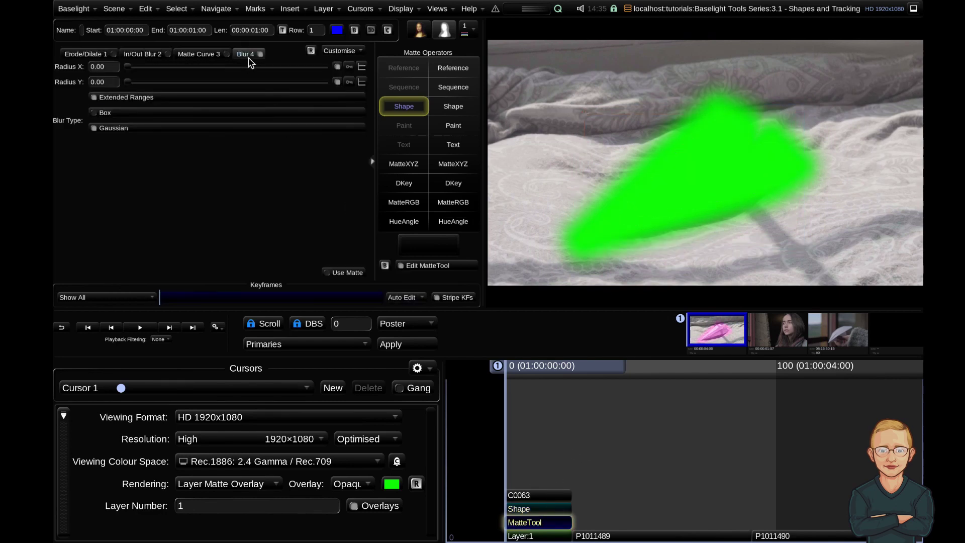
{"action": "left_click_drag", "start_coordinate": [138, 67], "coordinate": [201, 68]}
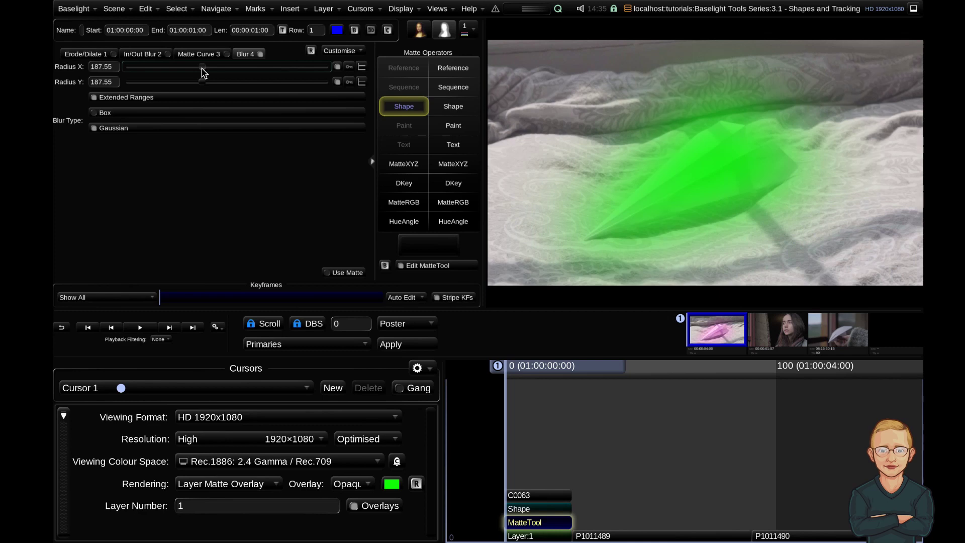
Reduce the MatteTool blur and set the shape's feather radius to 12.29, and view Layer 1's graded image without the matte overlay
{"action": "left_click", "coordinate": [523, 509]}
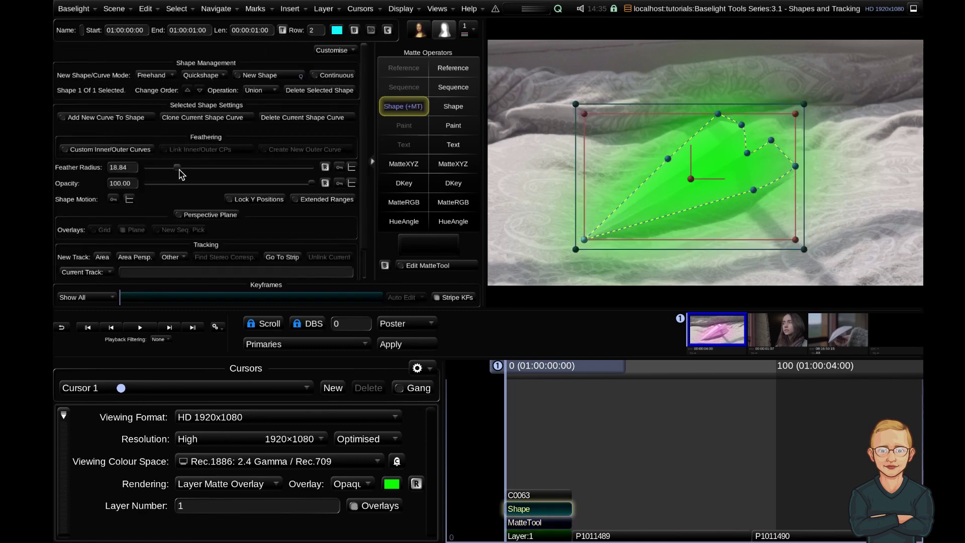
{"action": "left_click_drag", "start_coordinate": [177, 167], "coordinate": [184, 168]}
{"action": "left_click", "coordinate": [549, 522]}
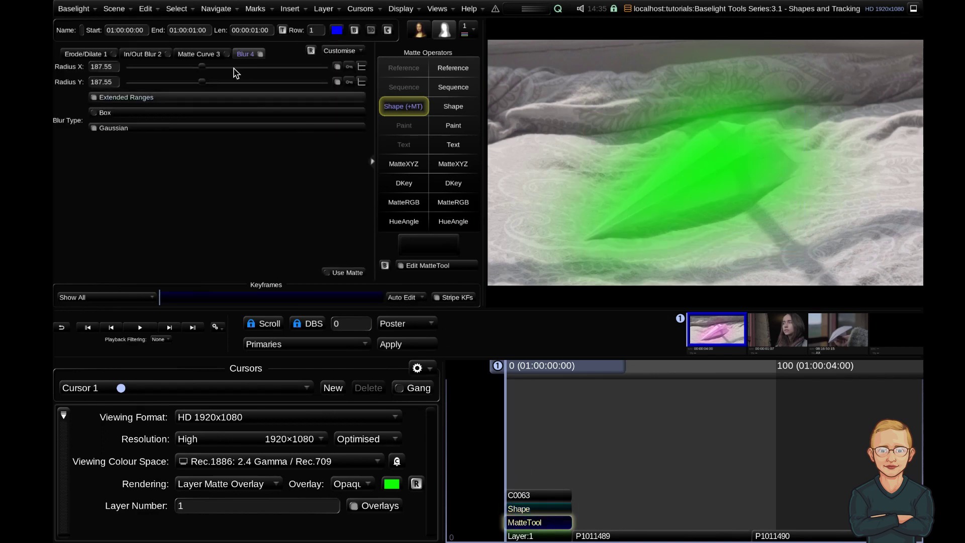
{"action": "left_click_drag", "start_coordinate": [201, 70], "coordinate": [171, 65]}
{"action": "key", "text": "Up"}
{"action": "left_click_drag", "start_coordinate": [165, 167], "coordinate": [169, 167]}
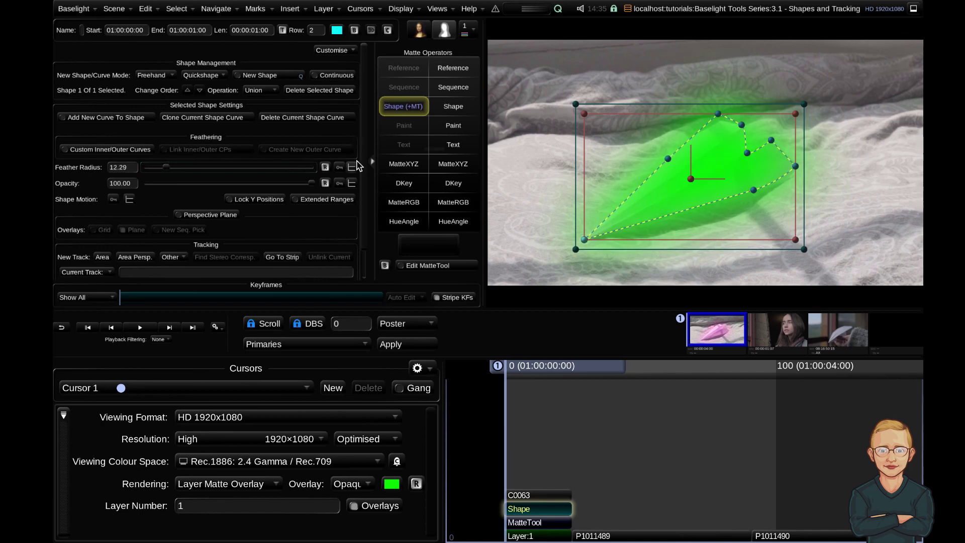
{"action": "key", "text": "m"}
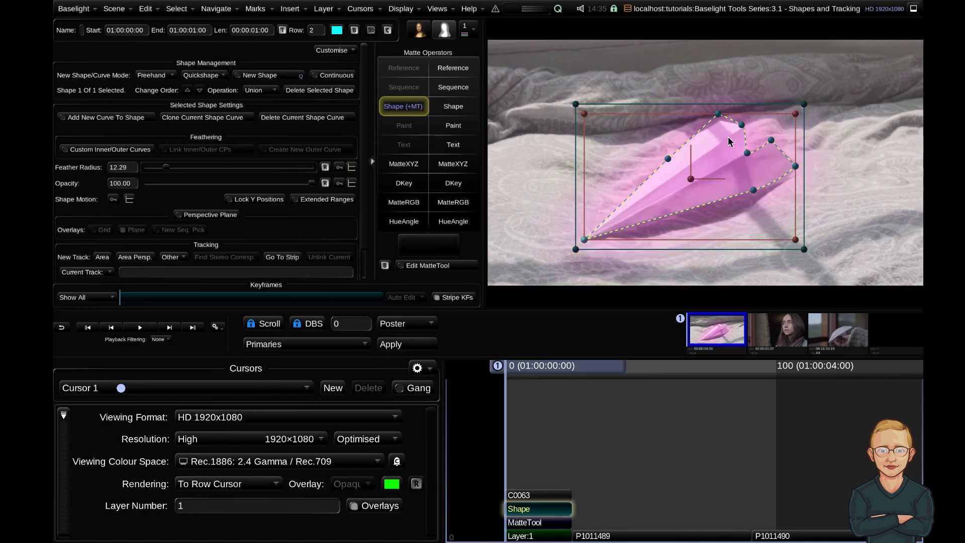
{"action": "left_click", "coordinate": [538, 539]}
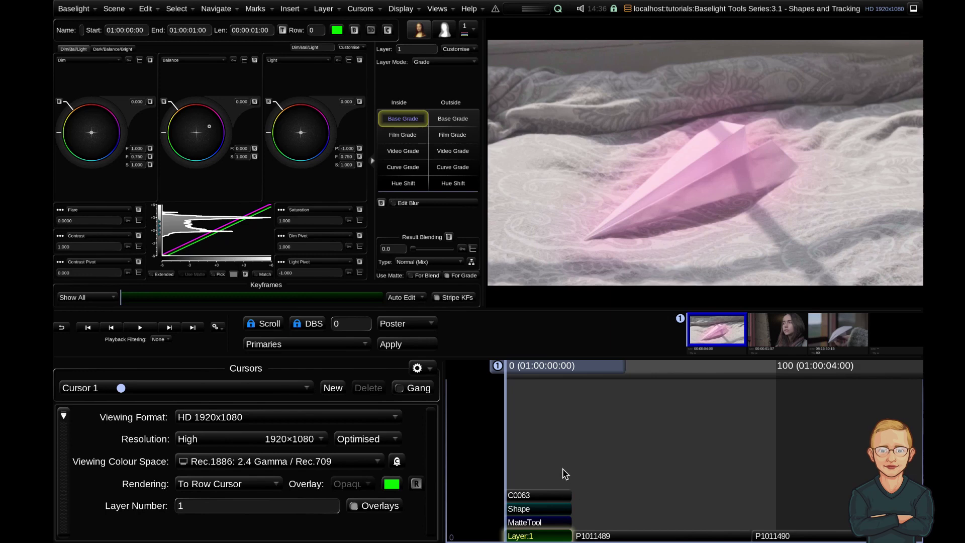
Add a layer with a shape to clip P1011489 and create a Vignette quickshape in it
{"action": "left_click", "coordinate": [573, 480]}
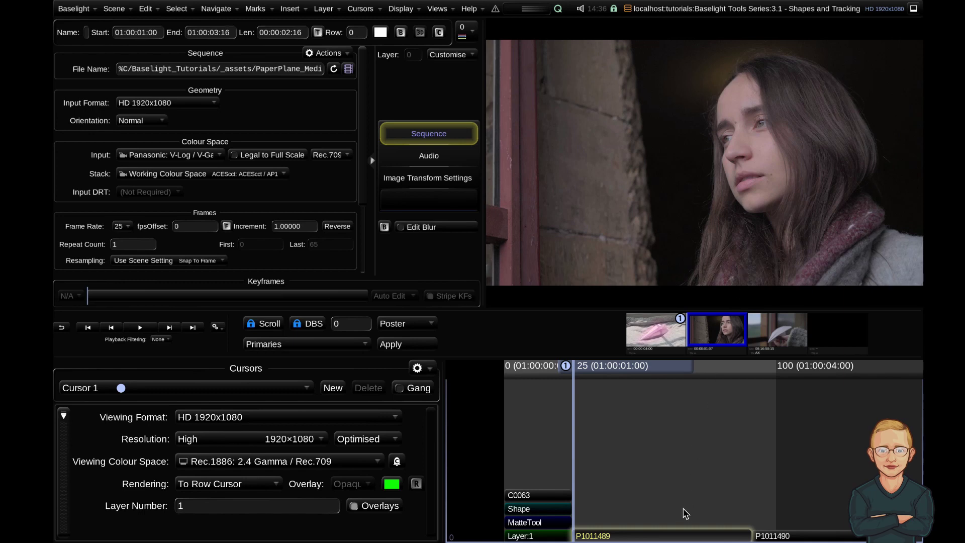
{"action": "left_click", "coordinate": [615, 536]}
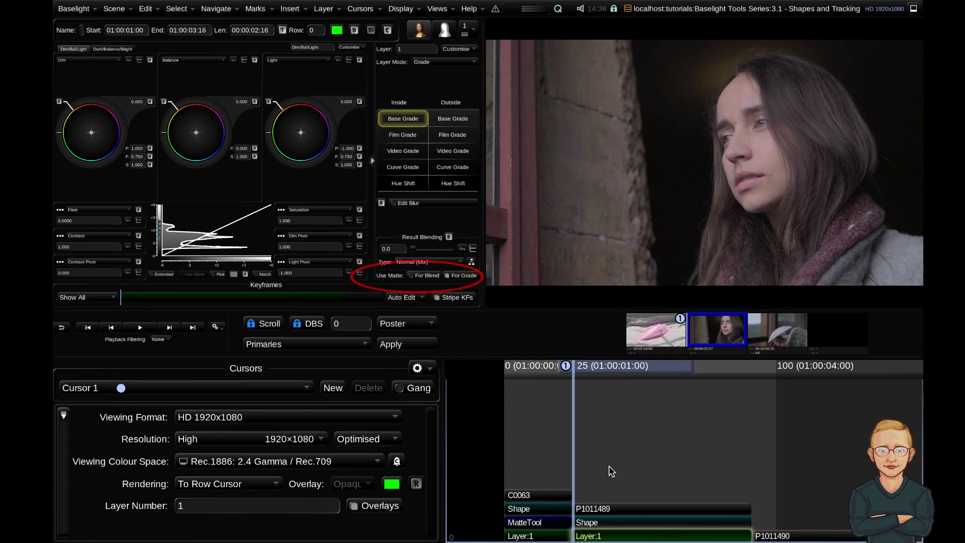
{"action": "left_click", "coordinate": [630, 521]}
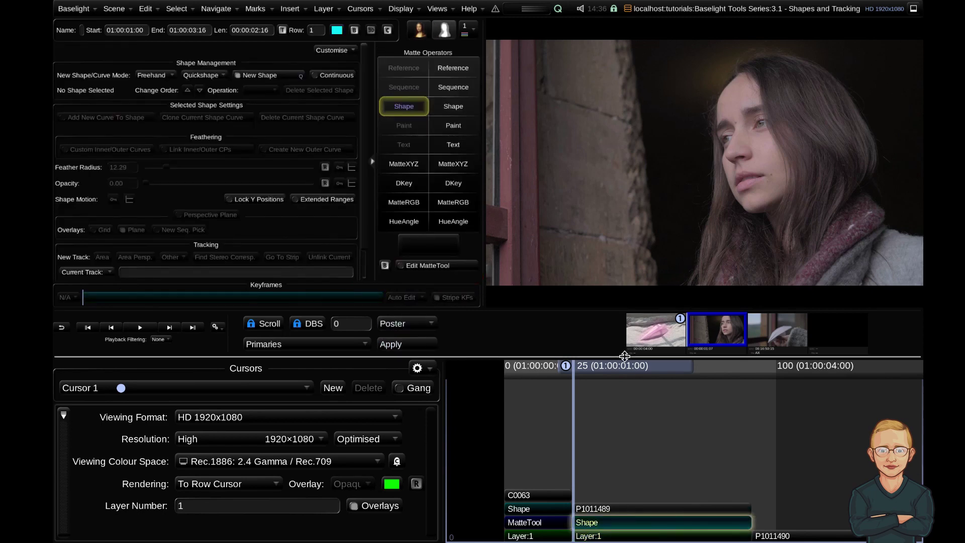
{"action": "left_click", "coordinate": [225, 76]}
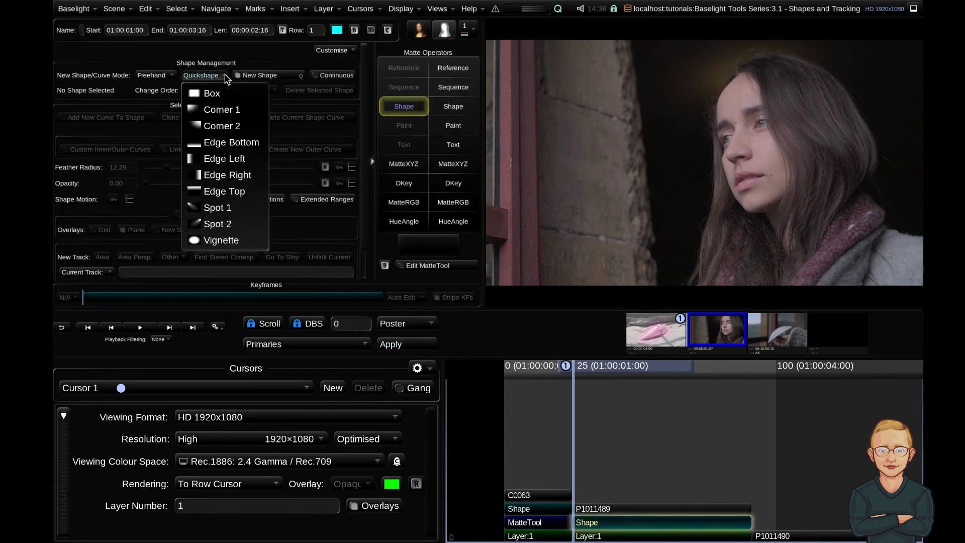
{"action": "left_click", "coordinate": [233, 242]}
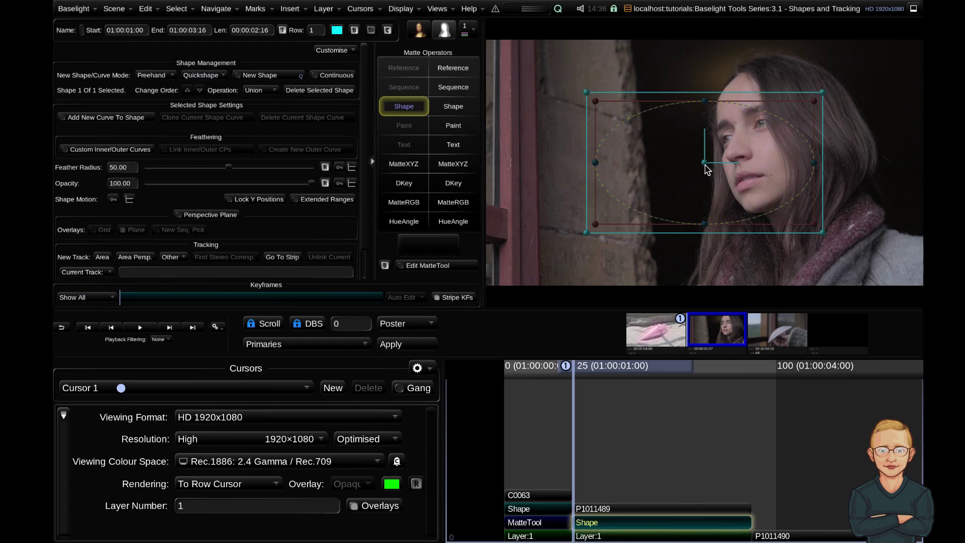
Move the vignette onto the woman's face and resize it to a tall, narrow oval around her face
{"action": "left_click_drag", "start_coordinate": [704, 165], "coordinate": [744, 145]}
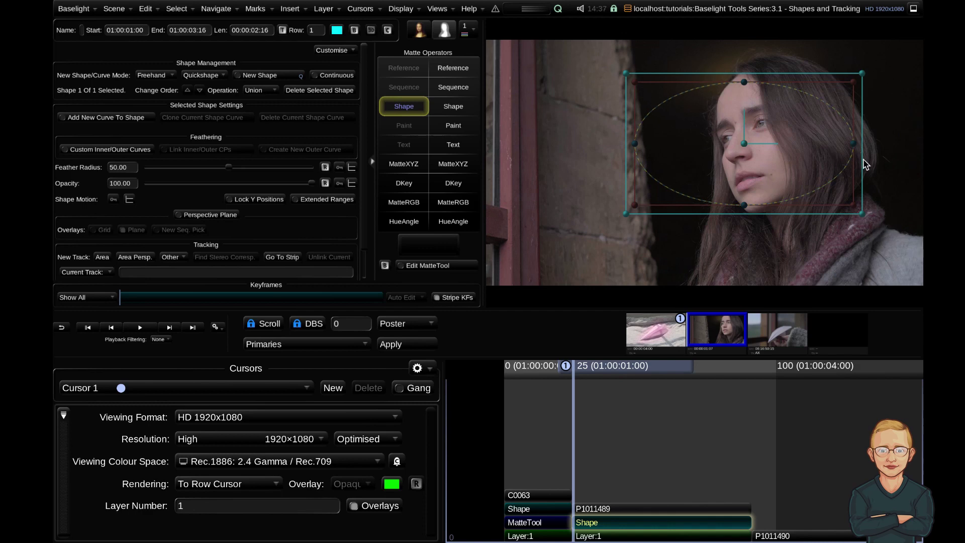
{"action": "left_click_drag", "start_coordinate": [862, 215], "coordinate": [784, 226]}
{"action": "left_click_drag", "start_coordinate": [744, 143], "coordinate": [752, 142]}
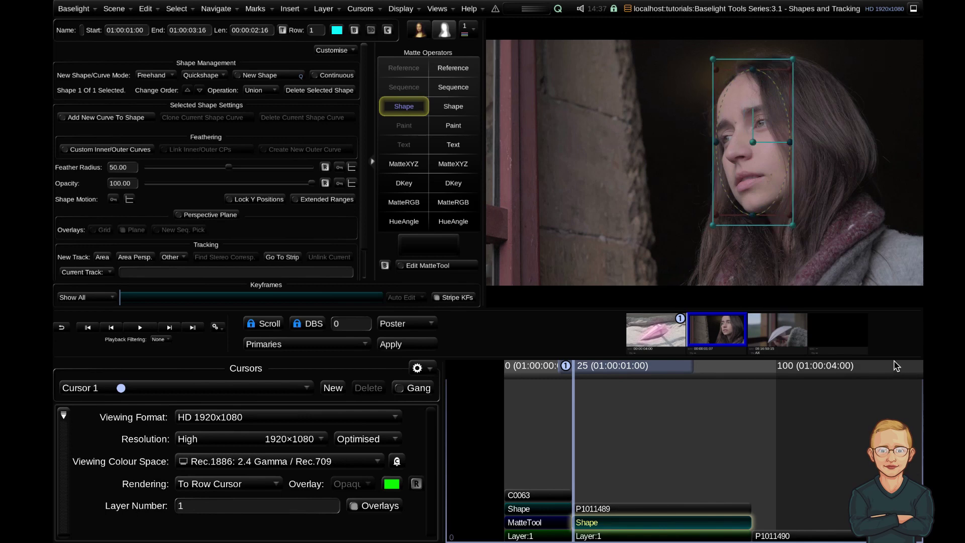
Adjust the vignette's chin, forehead and side control points to fit the outline of the woman's face
{"action": "left_click", "coordinate": [758, 216]}
{"action": "left_click_drag", "start_coordinate": [758, 216], "coordinate": [759, 215]}
{"action": "left_click_drag", "start_coordinate": [715, 142], "coordinate": [719, 141]}
{"action": "left_click_drag", "start_coordinate": [750, 72], "coordinate": [745, 73]}
{"action": "left_click_drag", "start_coordinate": [719, 141], "coordinate": [715, 142]}
{"action": "left_click_drag", "start_coordinate": [789, 142], "coordinate": [796, 143]}
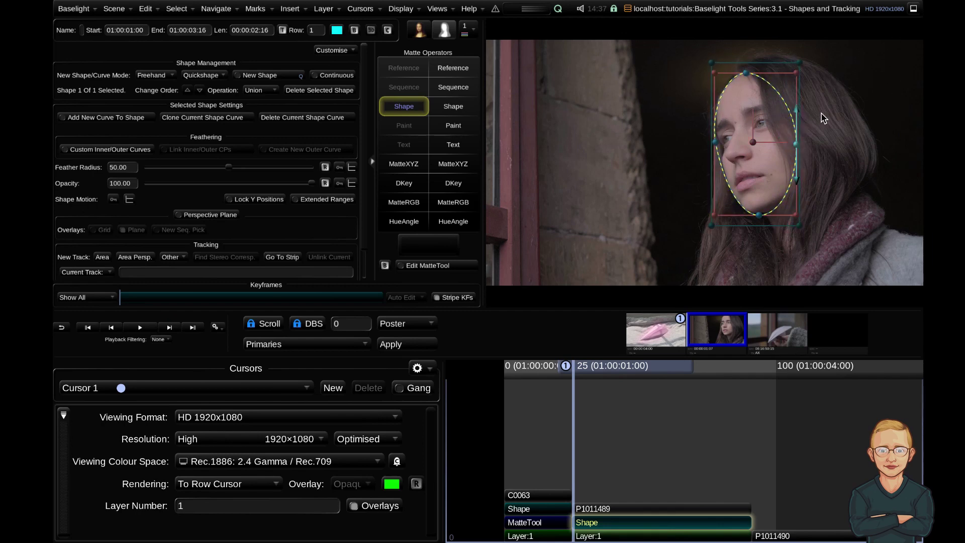
Switch the portrait clip's Layer 1 to a Video Grade and raise its Gain to 0.161
{"action": "left_click", "coordinate": [599, 533]}
{"action": "left_click", "coordinate": [402, 151]}
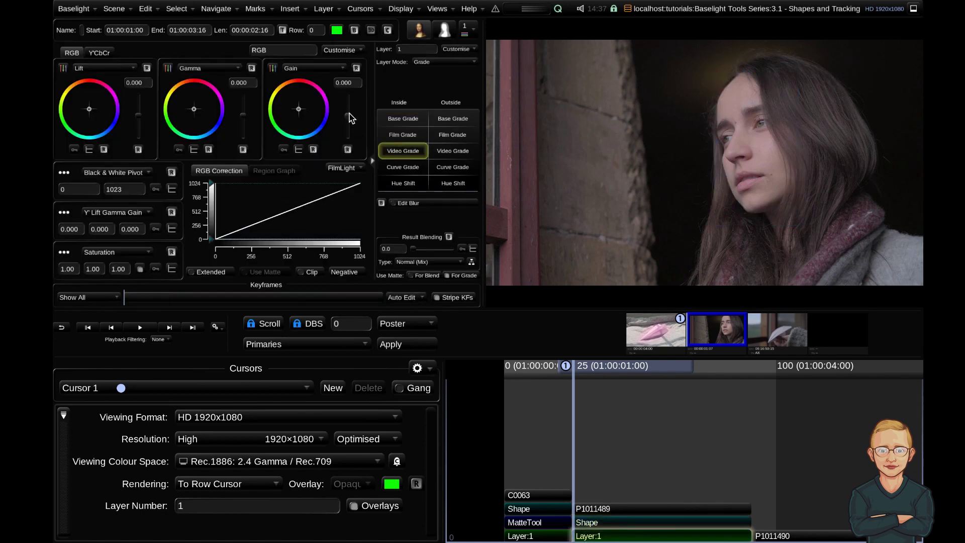
{"action": "left_click_drag", "start_coordinate": [347, 116], "coordinate": [345, 109]}
Show the face shape's matte as an overlay and reduce its feather radius to 5.20
{"action": "left_click", "coordinate": [648, 523]}
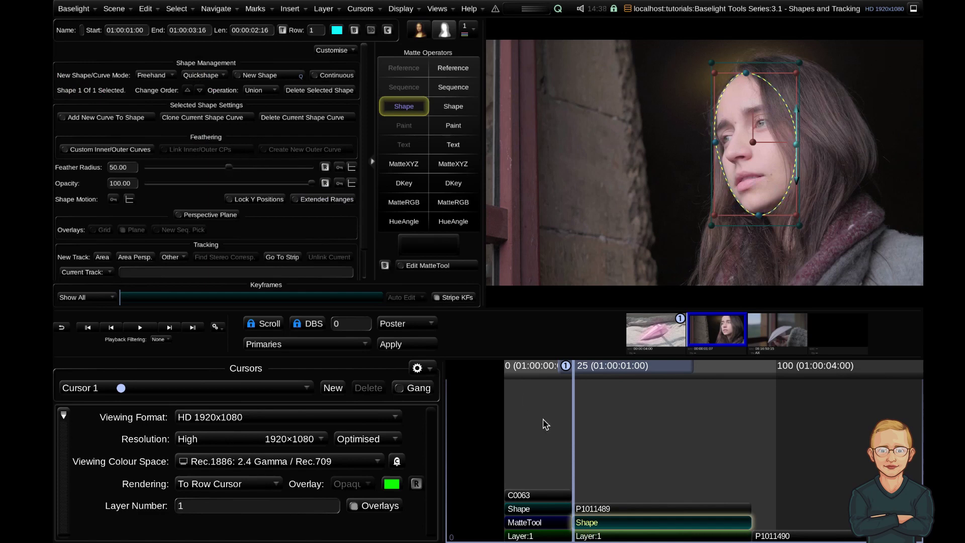
{"action": "key", "text": "m"}
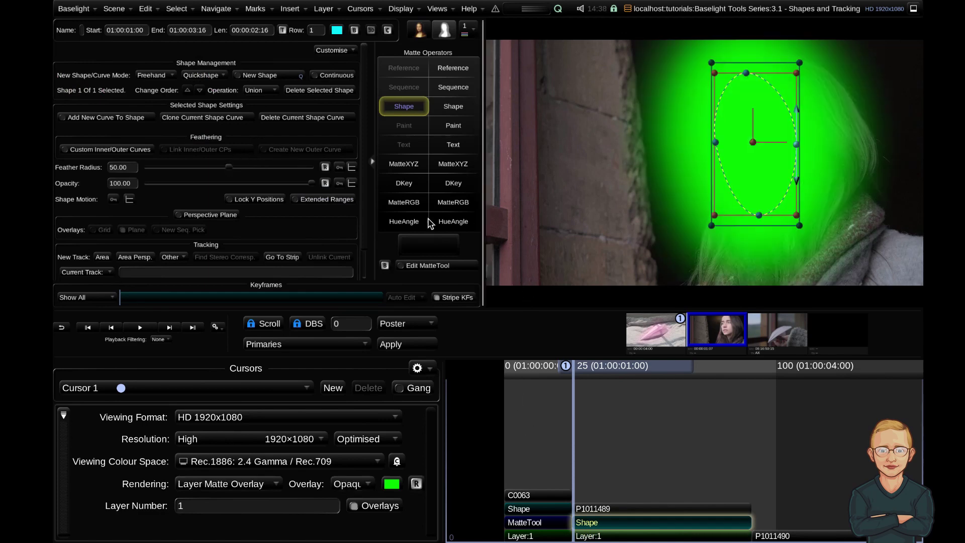
{"action": "left_click_drag", "start_coordinate": [233, 171], "coordinate": [155, 171]}
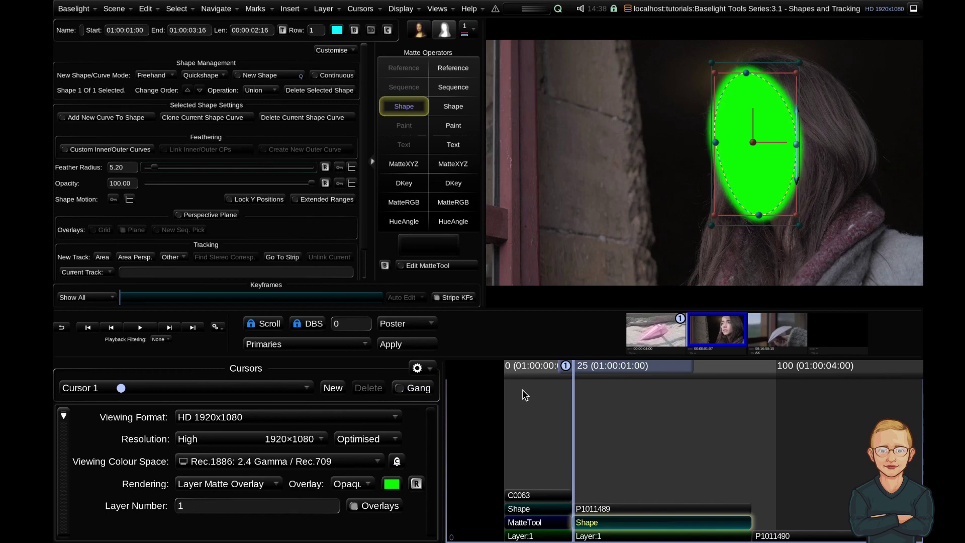
Add a MatteTool with an X and Y blur radius of 39.39 to the face matte and return to the graded image
{"action": "key", "text": "m"}
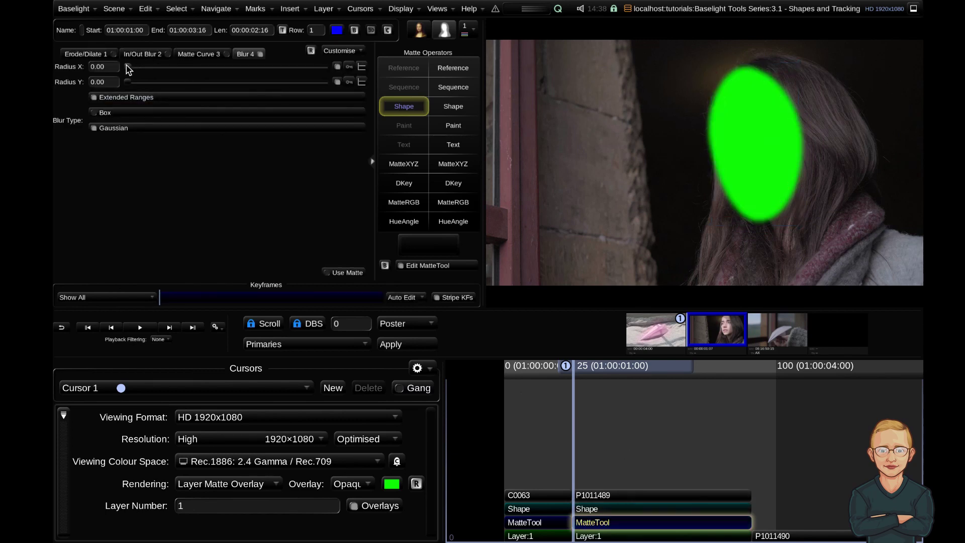
{"action": "left_click_drag", "start_coordinate": [129, 68], "coordinate": [145, 67]}
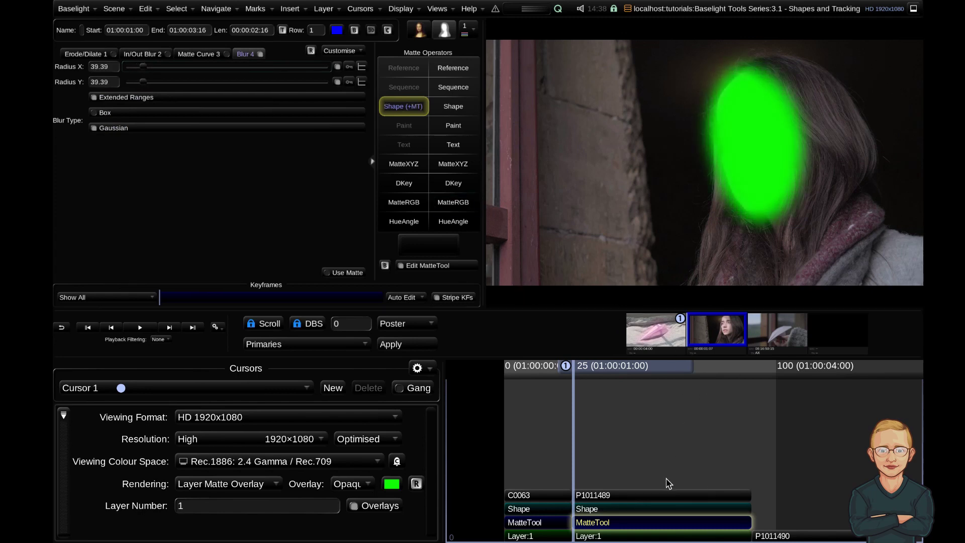
{"action": "key", "text": "m"}
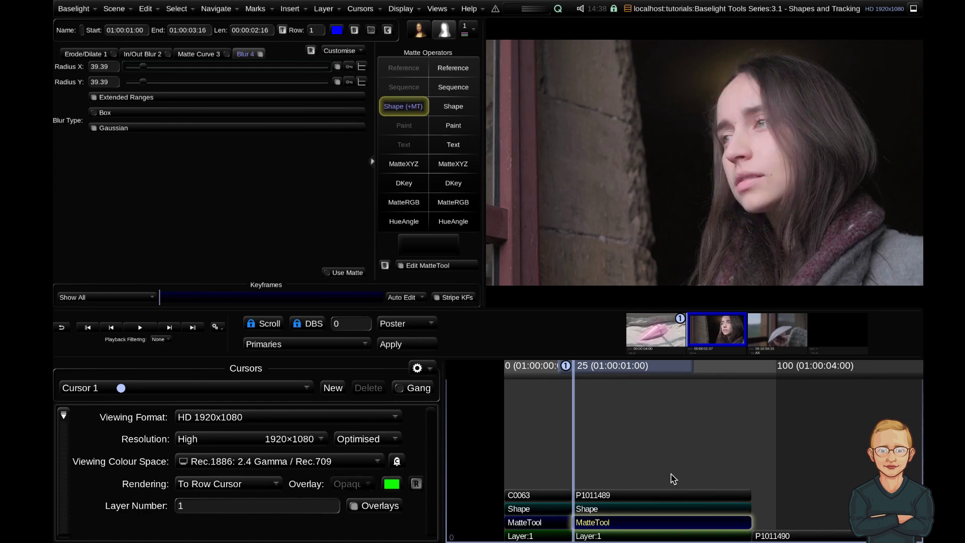
Raise the face grade's Gain to 0.546 in Layer 1 of the portrait clip
{"action": "left_click", "coordinate": [665, 535]}
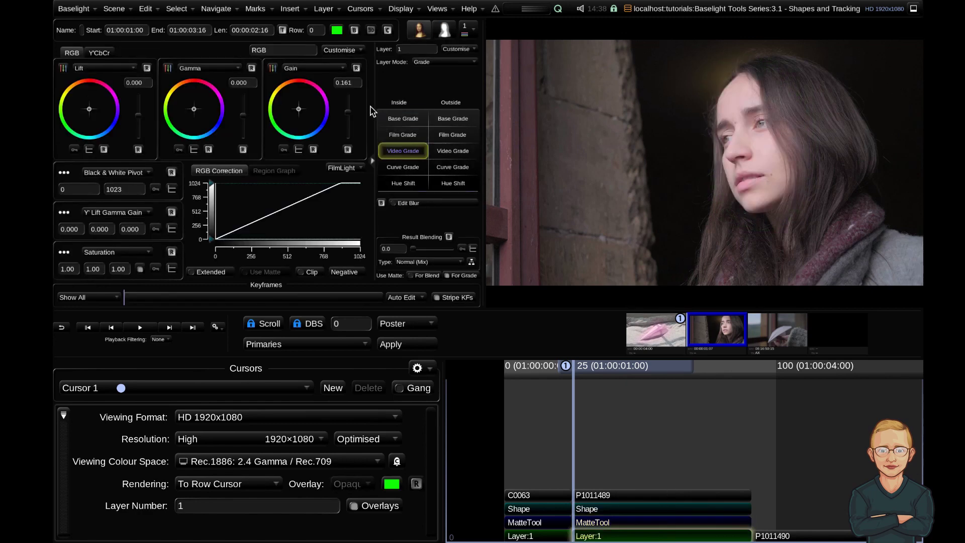
{"action": "left_click_drag", "start_coordinate": [350, 115], "coordinate": [706, 150]}
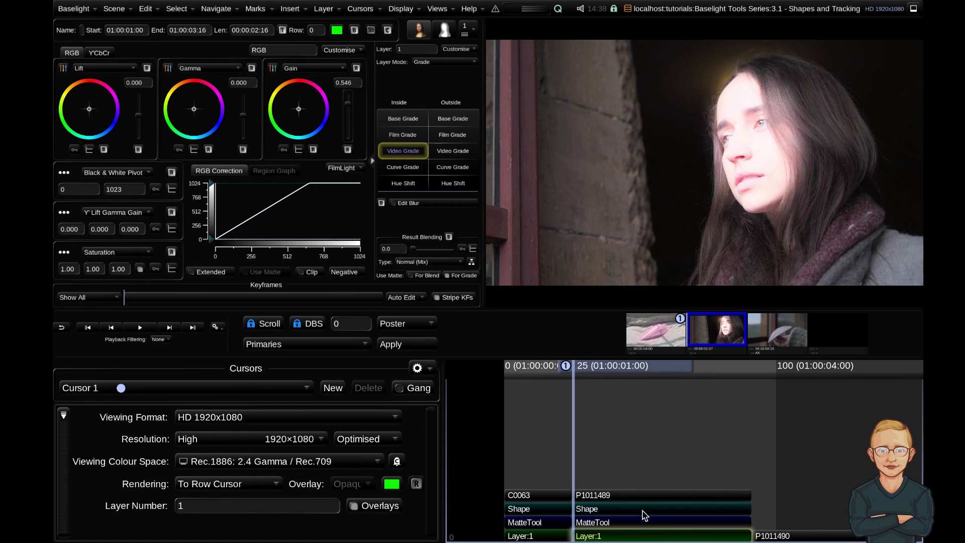
Select the portrait clip's face shape and set its shape motion interpolation to All Linear
{"action": "left_click", "coordinate": [609, 511]}
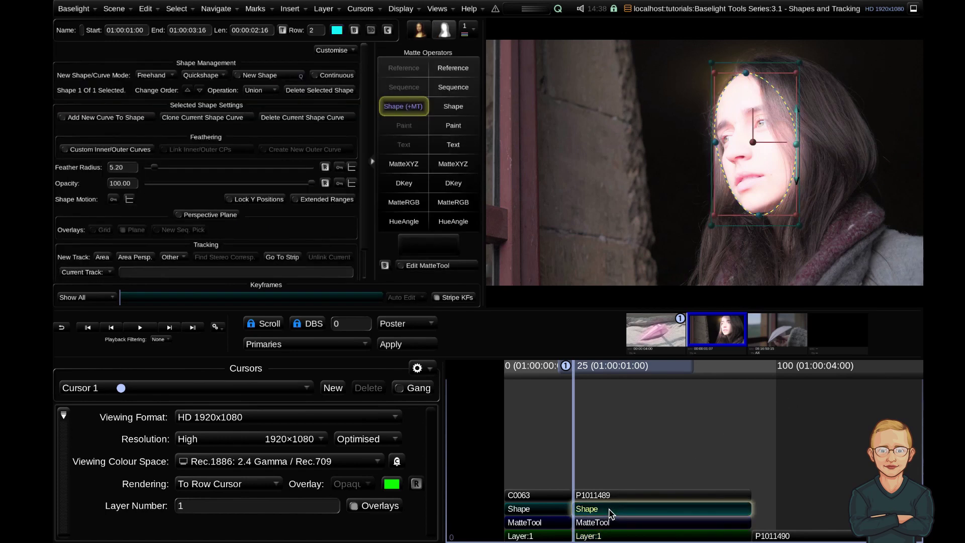
{"action": "scroll", "coordinate": [365, 130], "scroll_direction": "down", "scroll_amount": 2}
{"action": "scroll", "coordinate": [365, 140], "scroll_direction": "down", "scroll_amount": 1}
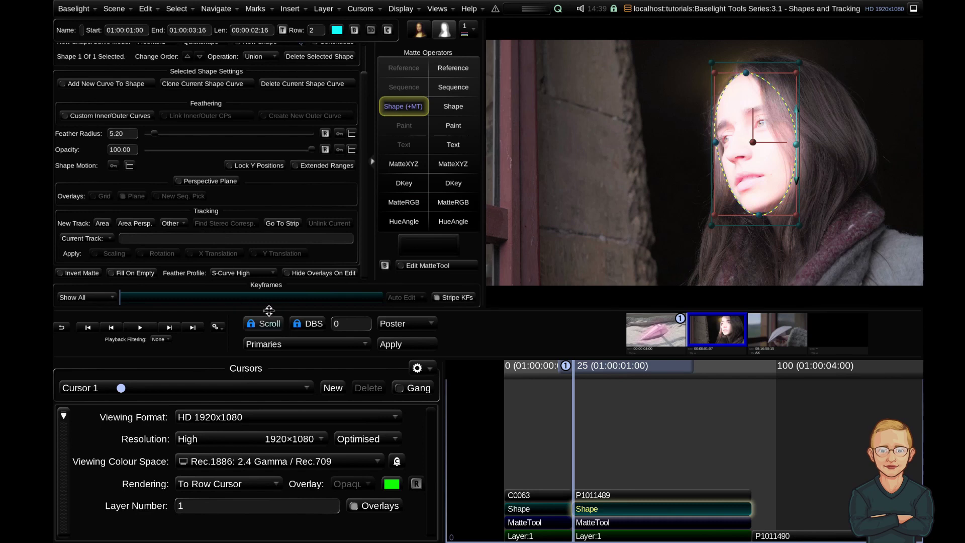
{"action": "left_click", "coordinate": [129, 166], "text": "shift"}
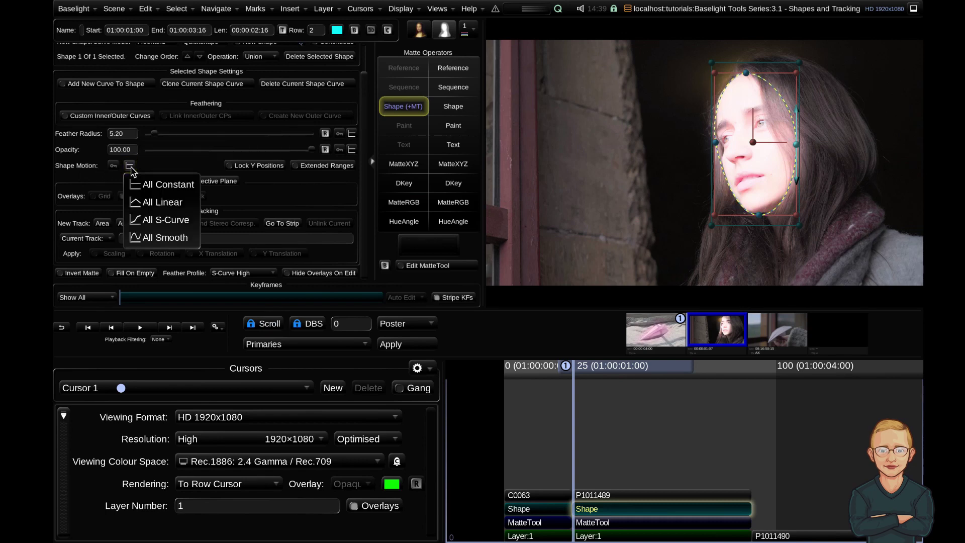
{"action": "left_click", "coordinate": [179, 202]}
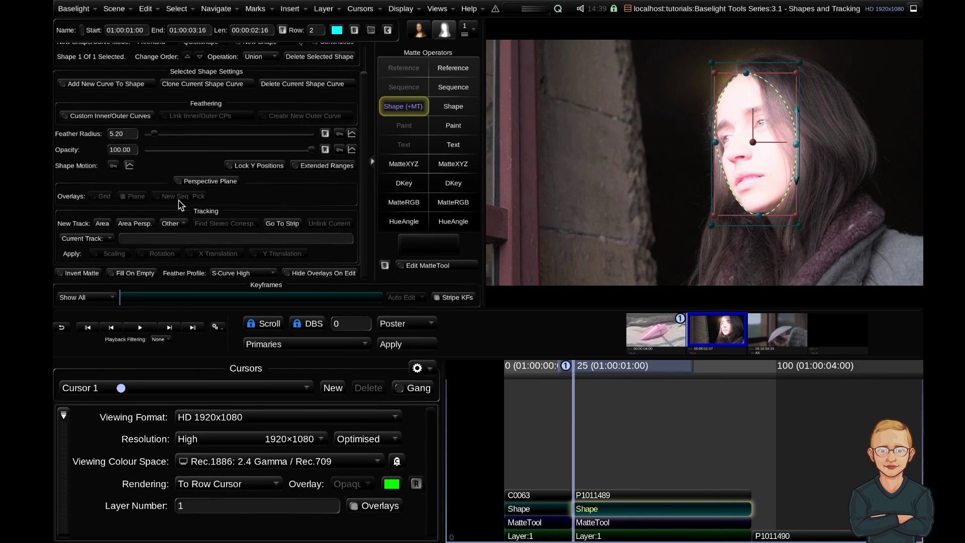
Keyframe the face shape on the clip's first frame and move it over the face on the last frame
{"action": "left_click", "coordinate": [113, 165]}
{"action": "left_click_drag", "start_coordinate": [136, 301], "coordinate": [499, 313]}
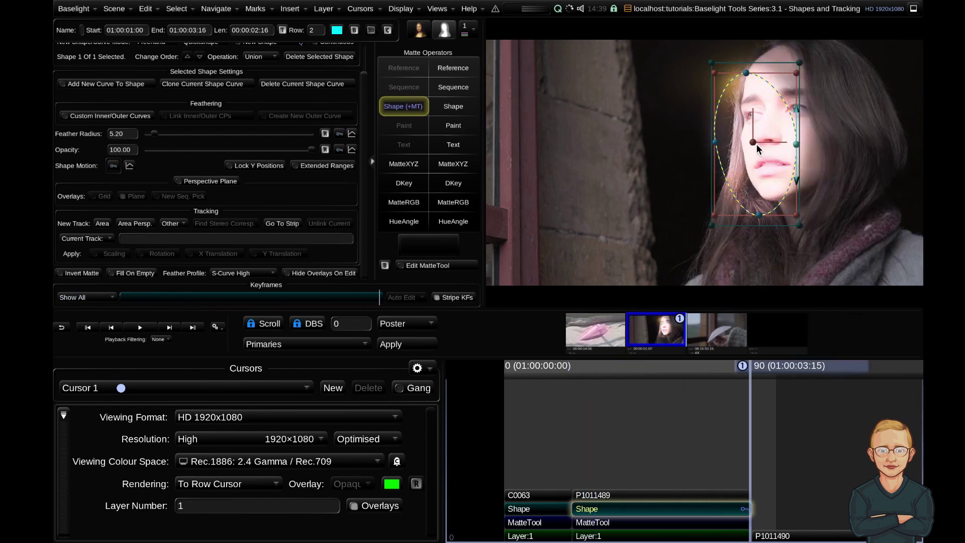
{"action": "left_click_drag", "start_coordinate": [753, 143], "coordinate": [766, 158]}
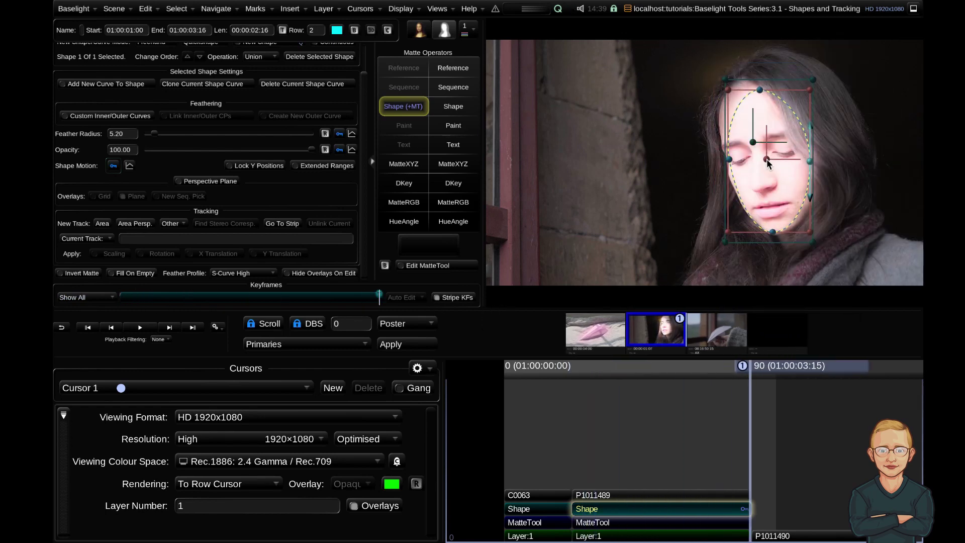
Reposition the face shape over the woman's face at frames 57, 74 and 41 to add in-between keyframes
{"action": "left_click_drag", "start_coordinate": [384, 298], "coordinate": [249, 301]}
{"action": "left_click_drag", "start_coordinate": [752, 142], "coordinate": [778, 123]}
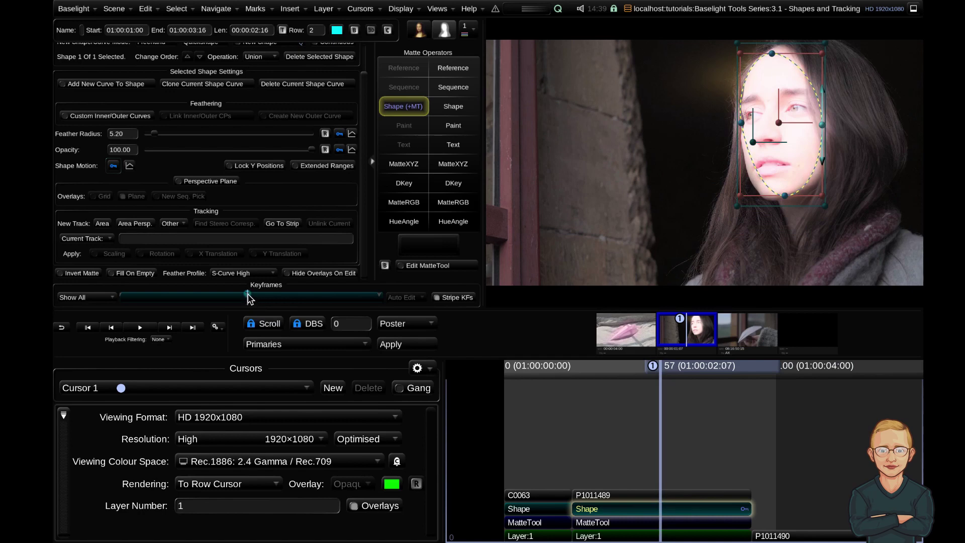
{"action": "left_click", "coordinate": [315, 301]}
{"action": "left_click_drag", "start_coordinate": [773, 141], "coordinate": [764, 132]}
{"action": "left_click", "coordinate": [185, 300]}
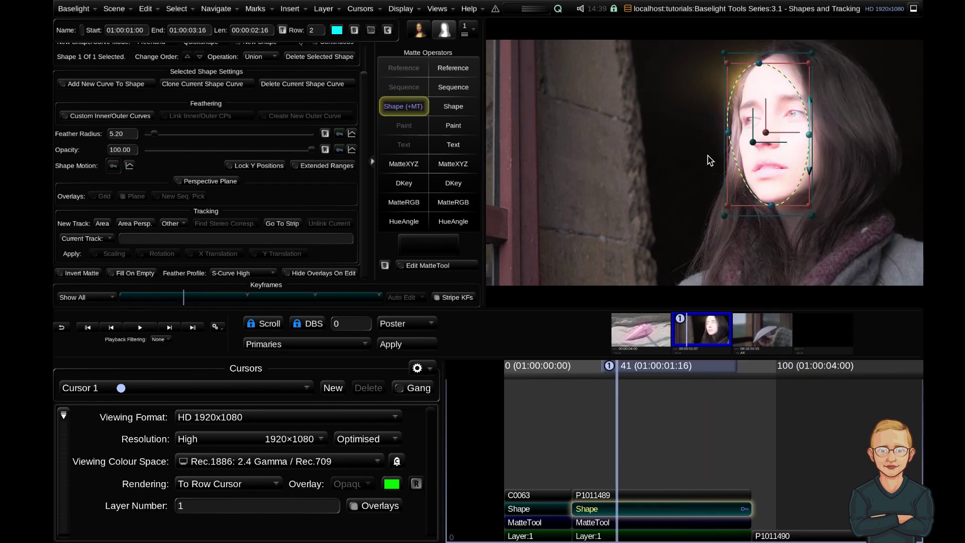
{"action": "left_click_drag", "start_coordinate": [767, 135], "coordinate": [764, 140]}
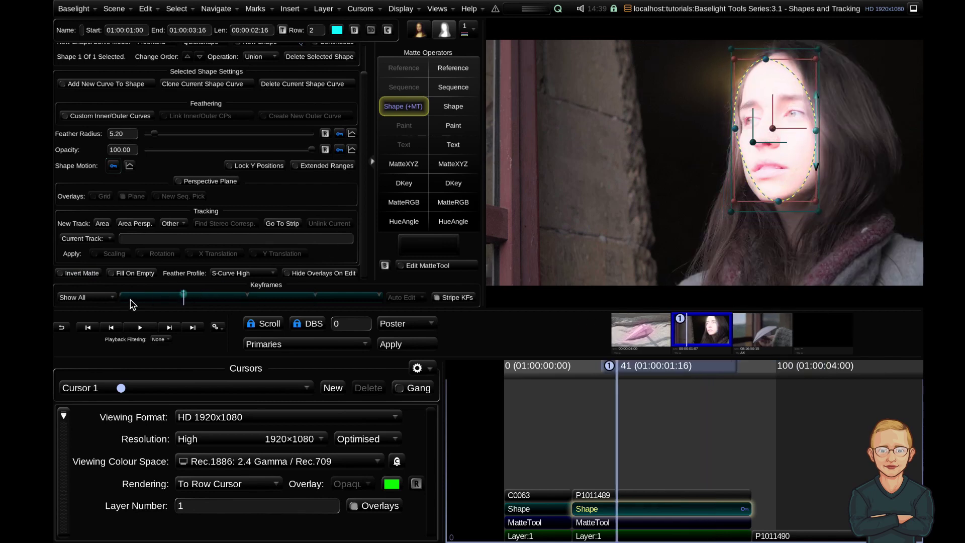
Scrub through the manual animation and undo the face shape's motion keyframes
{"action": "left_click", "coordinate": [113, 300]}
{"action": "left_click_drag", "start_coordinate": [113, 300], "coordinate": [405, 324]}
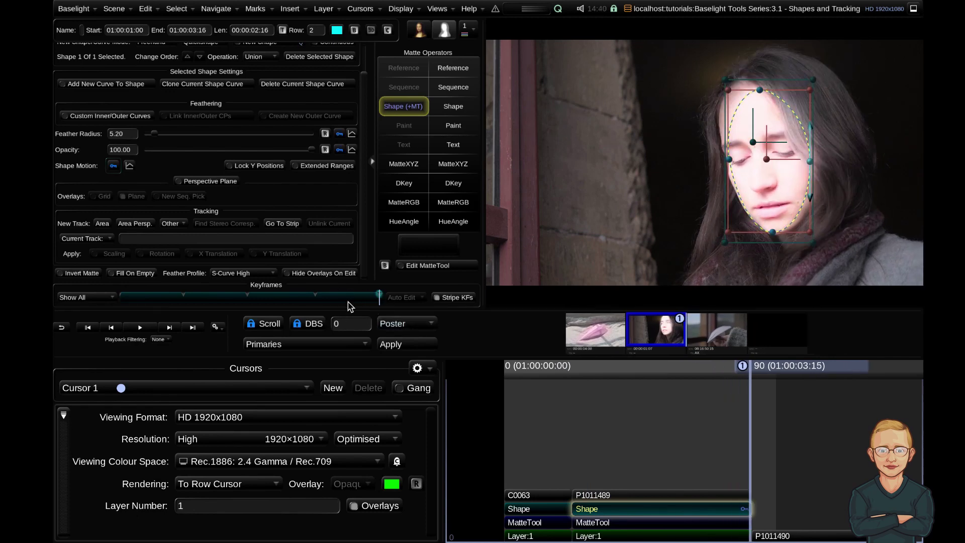
{"action": "key", "text": "ctrl+z"}
{"action": "key", "text": "ctrl+z"}
{"action": "key", "text": "ctrl+z"}
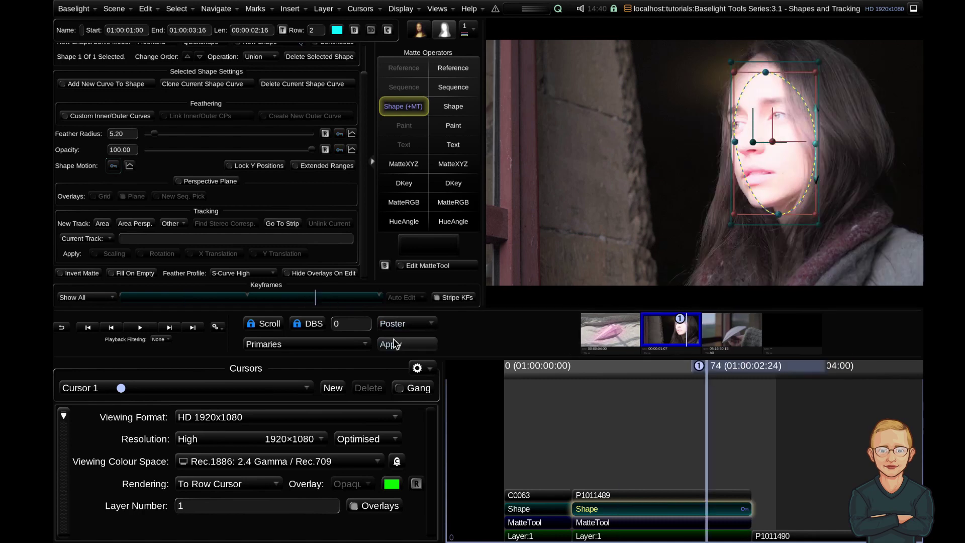
{"action": "key", "text": "ctrl+z"}
{"action": "key", "text": "ctrl+z"}
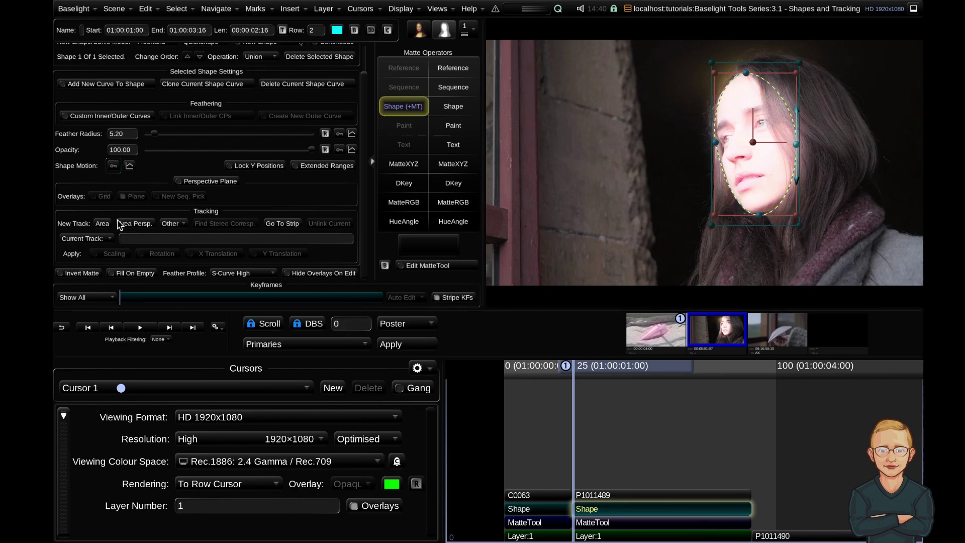
Track the face shape forwards with a new area tracker and scrub the clip to check how it follows
{"action": "left_click", "coordinate": [103, 223]}
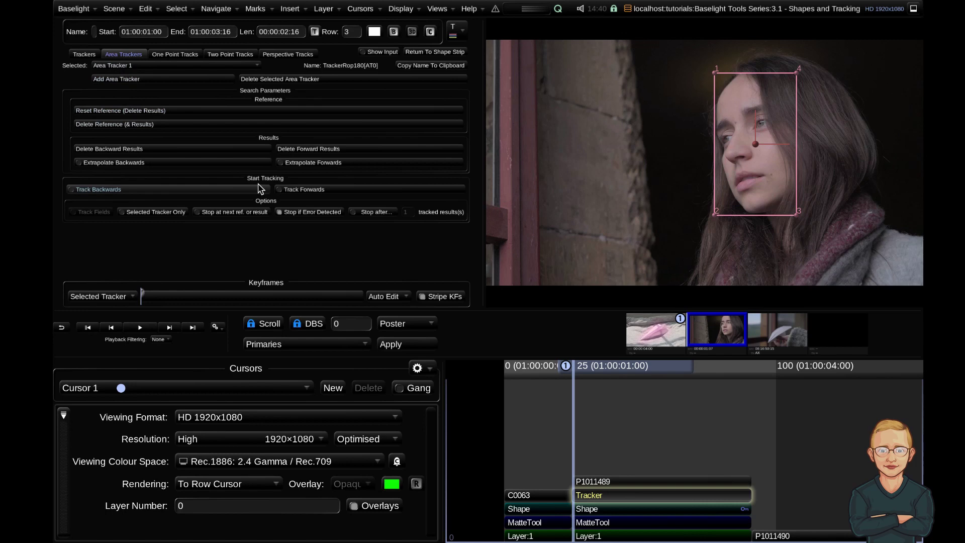
{"action": "left_click", "coordinate": [302, 190]}
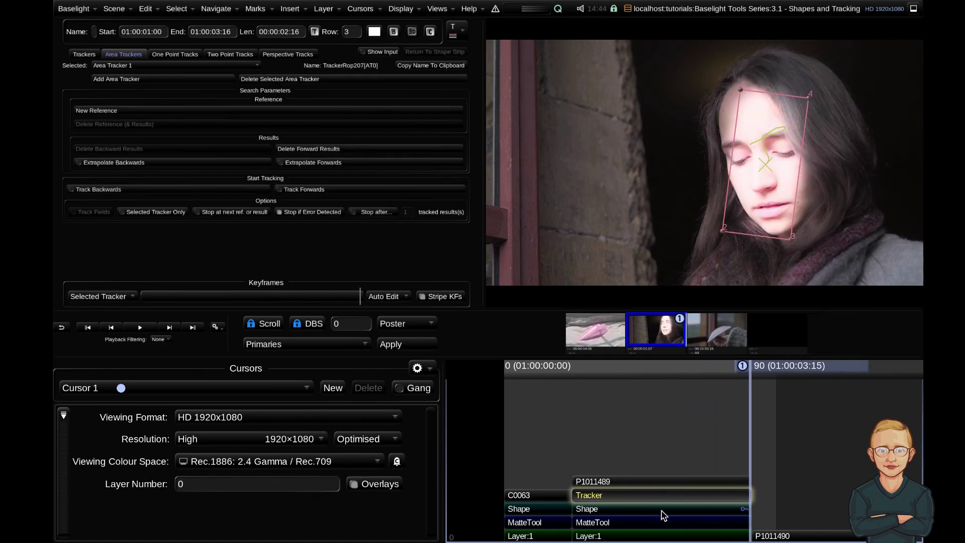
{"action": "left_click", "coordinate": [660, 512]}
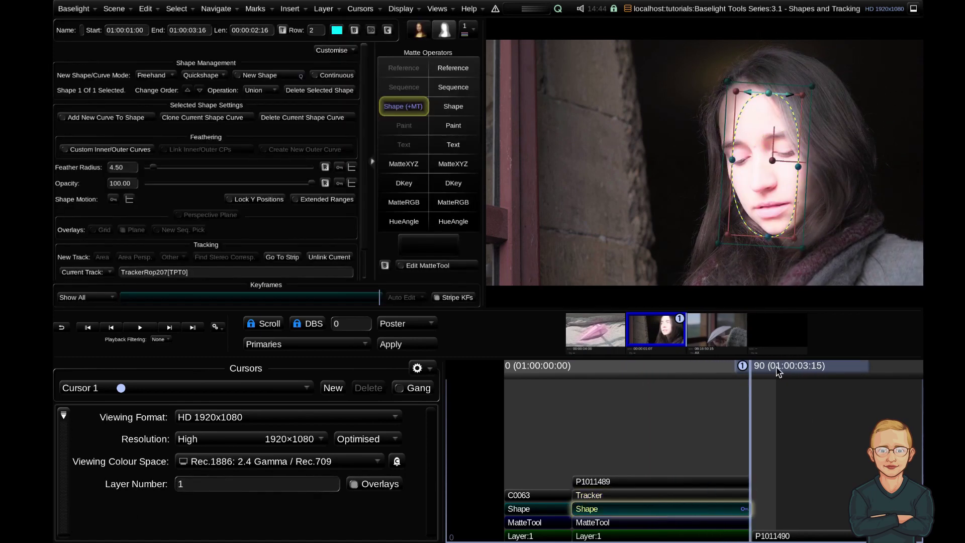
{"action": "left_click_drag", "start_coordinate": [776, 367], "coordinate": [629, 358]}
{"action": "left_click", "coordinate": [584, 367]}
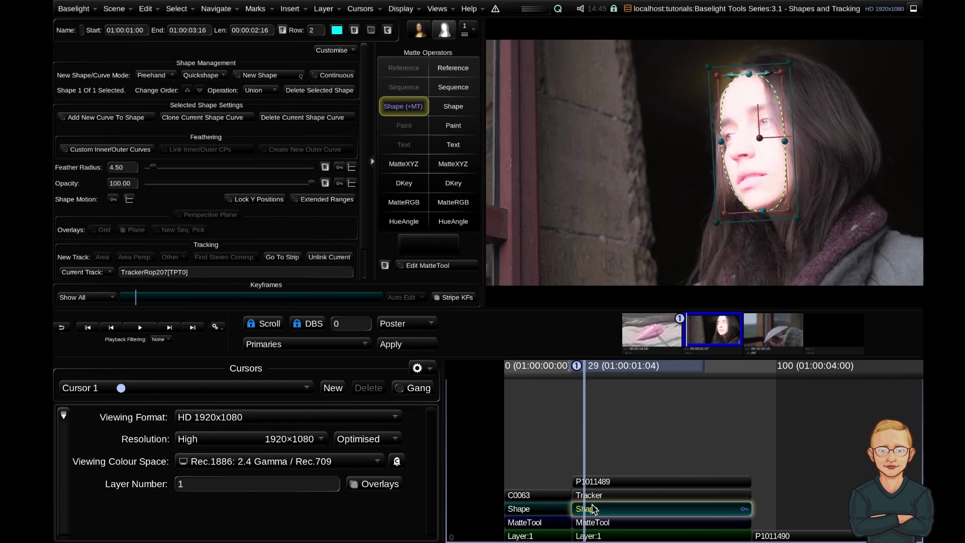
{"action": "key", "text": "Up"}
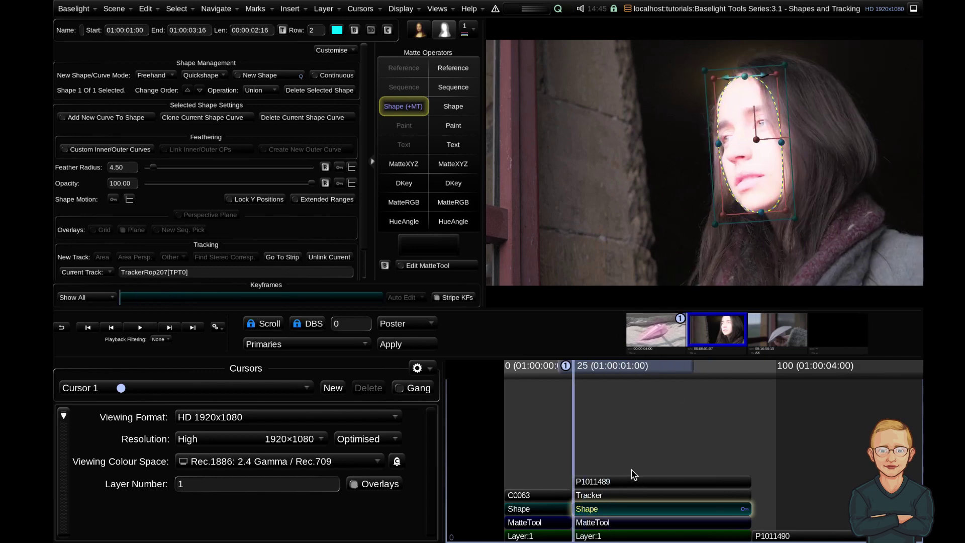
Compare the area tracker's name with the face shape's current track and check the tracked shape across the clip
{"action": "left_click", "coordinate": [623, 495]}
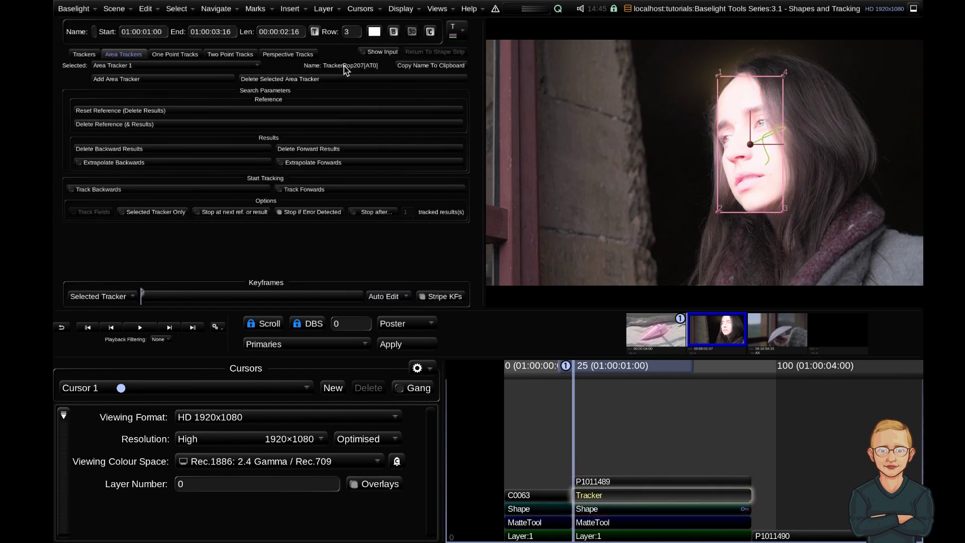
{"action": "left_click", "coordinate": [605, 510]}
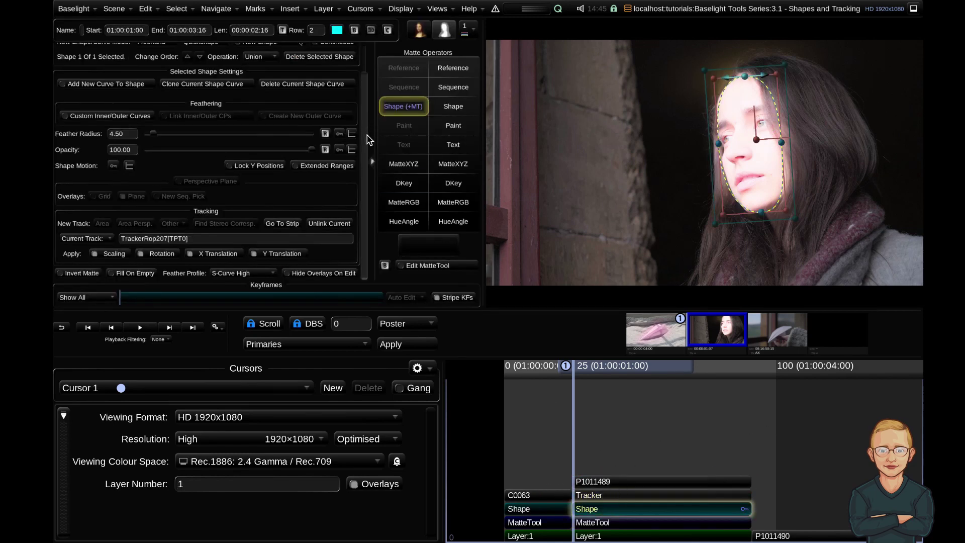
{"action": "left_click", "coordinate": [199, 238]}
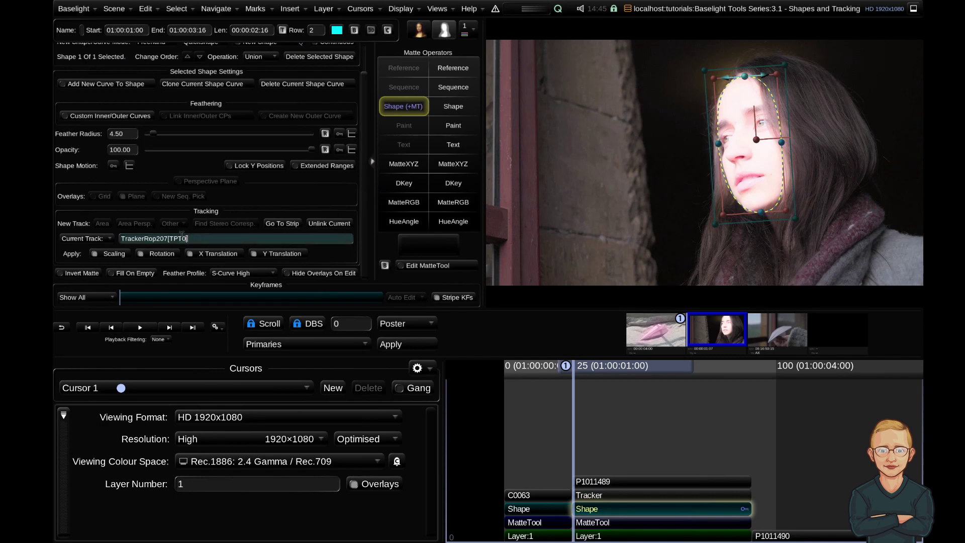
{"action": "left_click", "coordinate": [217, 239]}
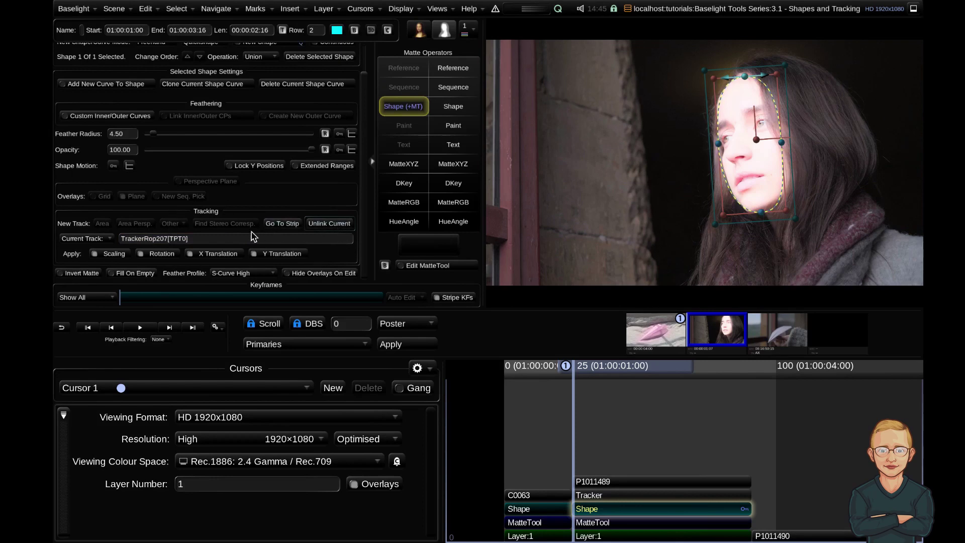
{"action": "left_click_drag", "start_coordinate": [622, 372], "coordinate": [693, 370]}
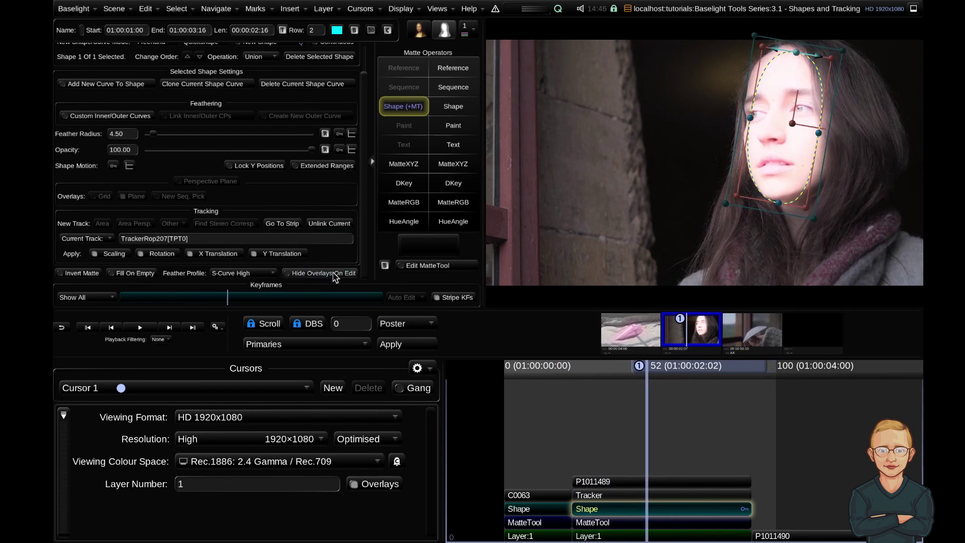
{"action": "key", "text": "Up"}
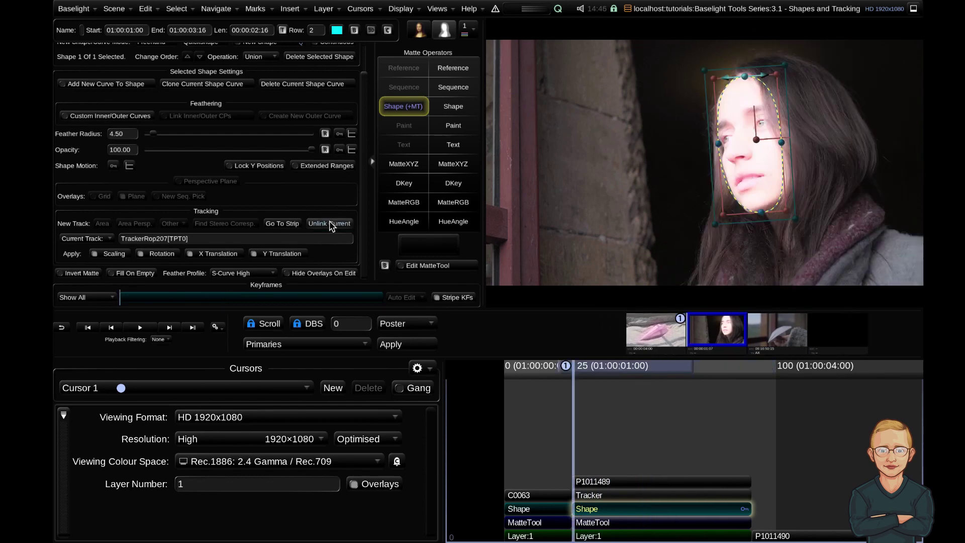
Set the tracked face shape's motion to All Linear and keyframe it on the clip's first frame
{"action": "left_click", "coordinate": [130, 166]}
{"action": "left_click", "coordinate": [162, 204]}
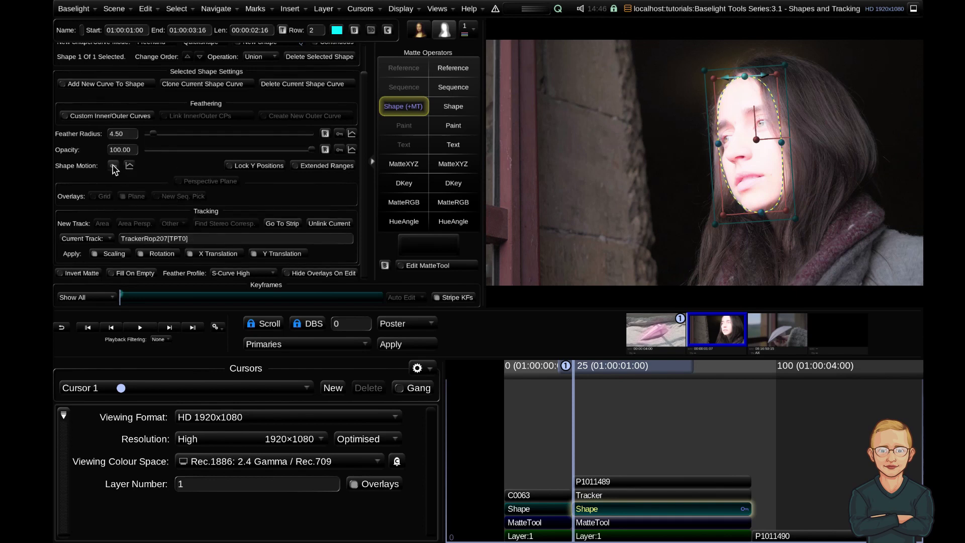
Refine the tracked shape's control points around the forehead and the dark-background side of the face at frame 44
{"action": "left_click_drag", "start_coordinate": [602, 364], "coordinate": [655, 364]}
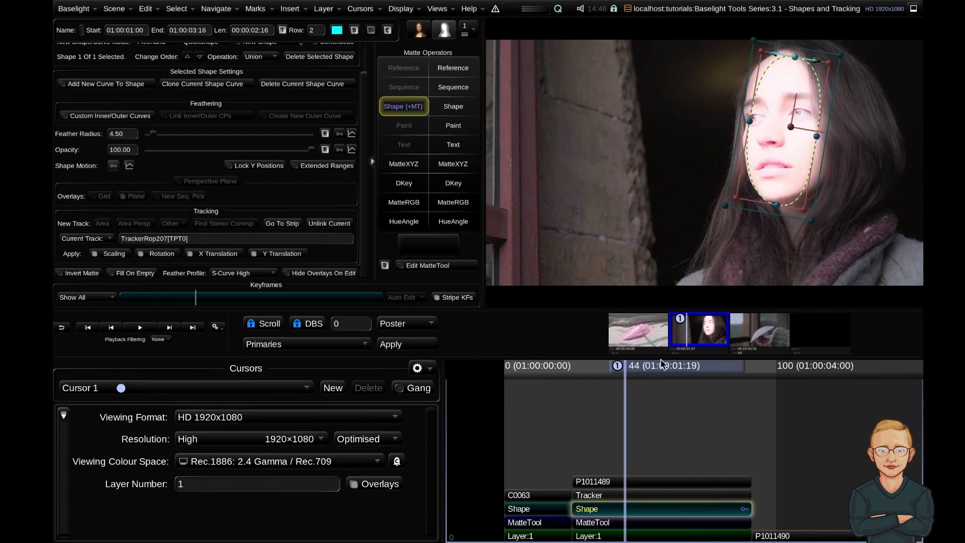
{"action": "left_click_drag", "start_coordinate": [795, 59], "coordinate": [785, 54]}
{"action": "left_click_drag", "start_coordinate": [749, 119], "coordinate": [747, 118]}
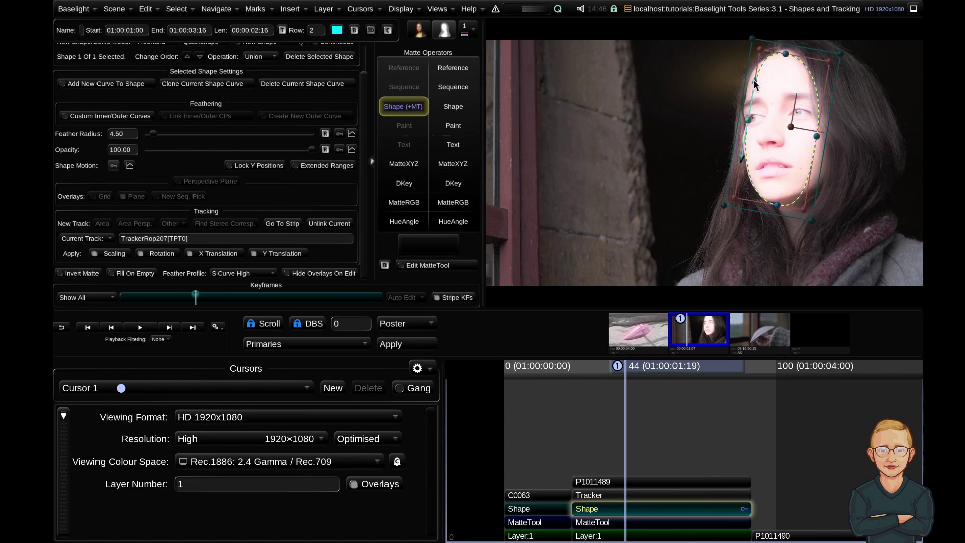
{"action": "left_click_drag", "start_coordinate": [753, 83], "coordinate": [750, 80]}
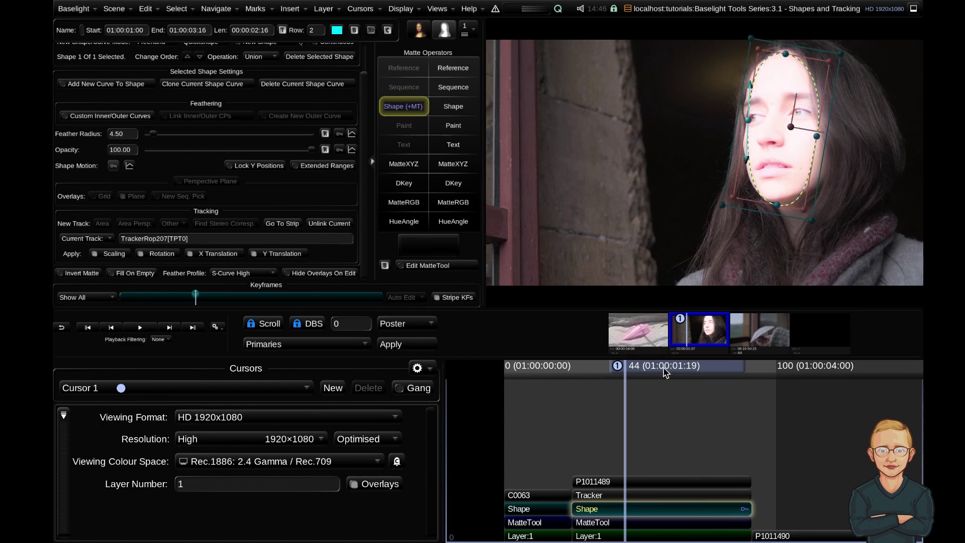
Keyframe the tracked shape at frame 76 and adjust its forehead and side points to fit the face on the last frame
{"action": "left_click_drag", "start_coordinate": [665, 371], "coordinate": [750, 386]}
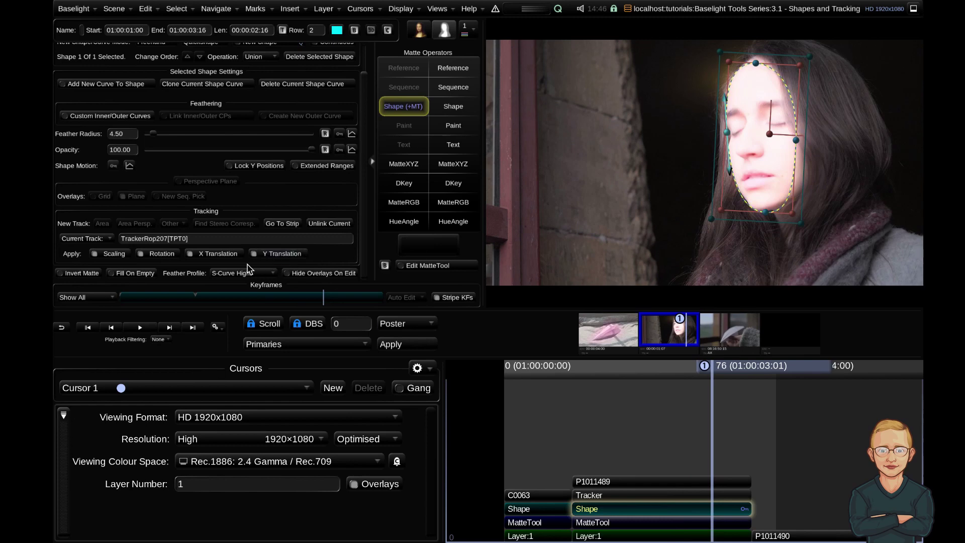
{"action": "left_click", "coordinate": [113, 166]}
{"action": "mouse_move", "coordinate": [734, 372]}
{"action": "left_mouse_down"}
{"action": "mouse_move", "coordinate": [767, 377]}
{"action": "mouse_move", "coordinate": [759, 352]}
{"action": "left_mouse_up"}
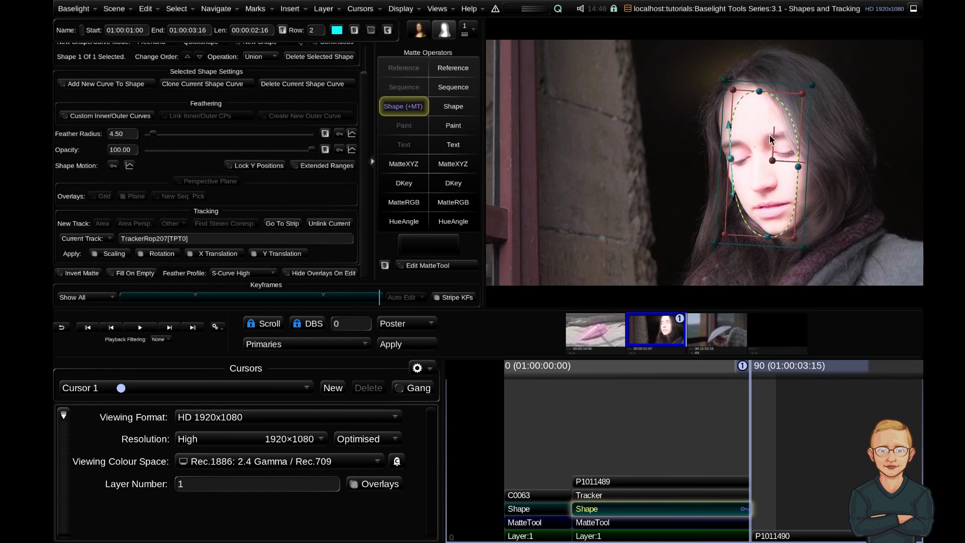
{"action": "left_click_drag", "start_coordinate": [731, 158], "coordinate": [727, 154]}
{"action": "left_click_drag", "start_coordinate": [752, 102], "coordinate": [742, 96]}
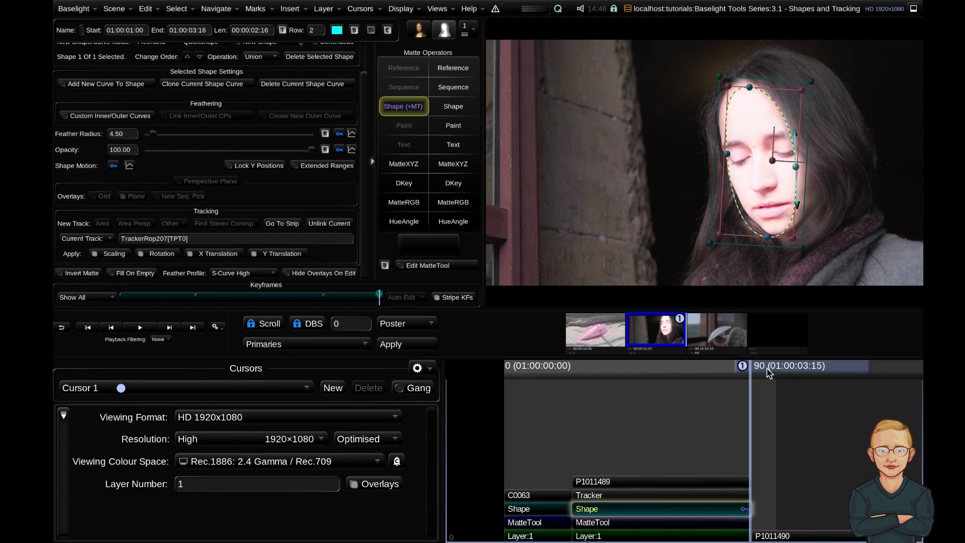
{"action": "left_click_drag", "start_coordinate": [668, 406], "coordinate": [762, 378]}
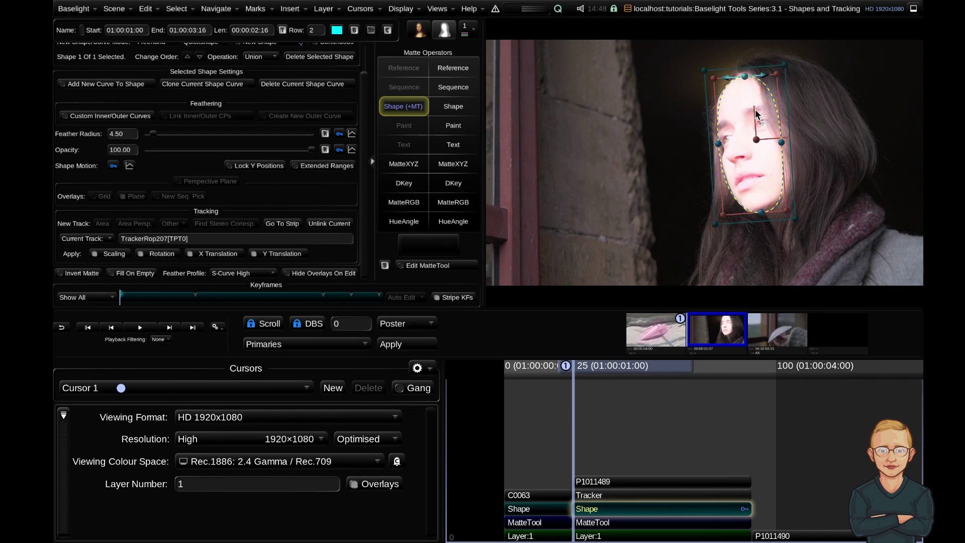